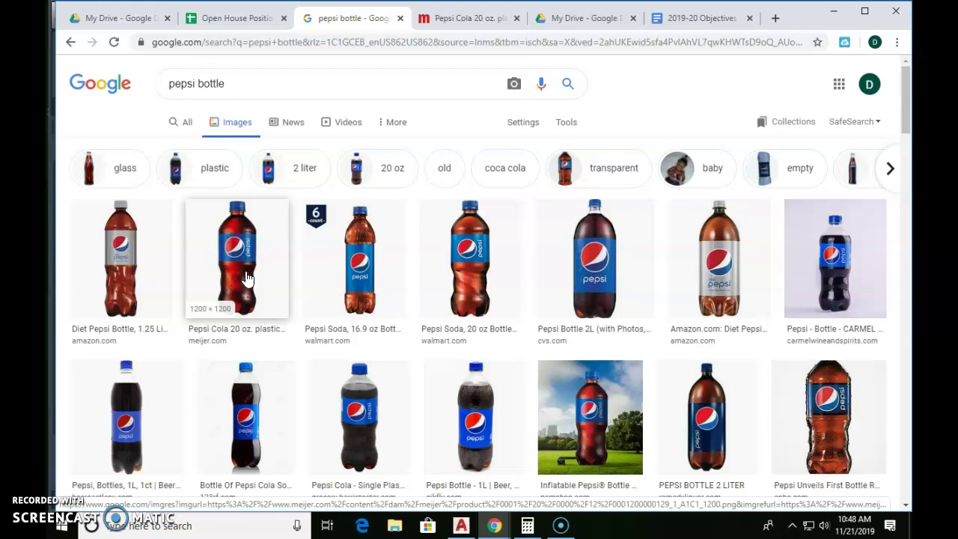
pyautogui.click(225, 316)
pyautogui.click(225, 316)
pyautogui.click(240, 342)
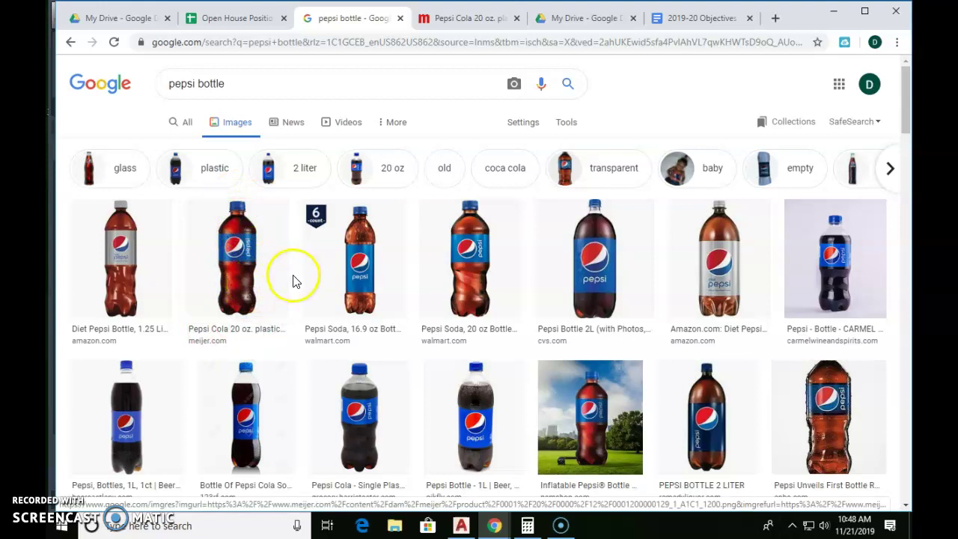
pyautogui.click(276, 327)
pyautogui.click(253, 252)
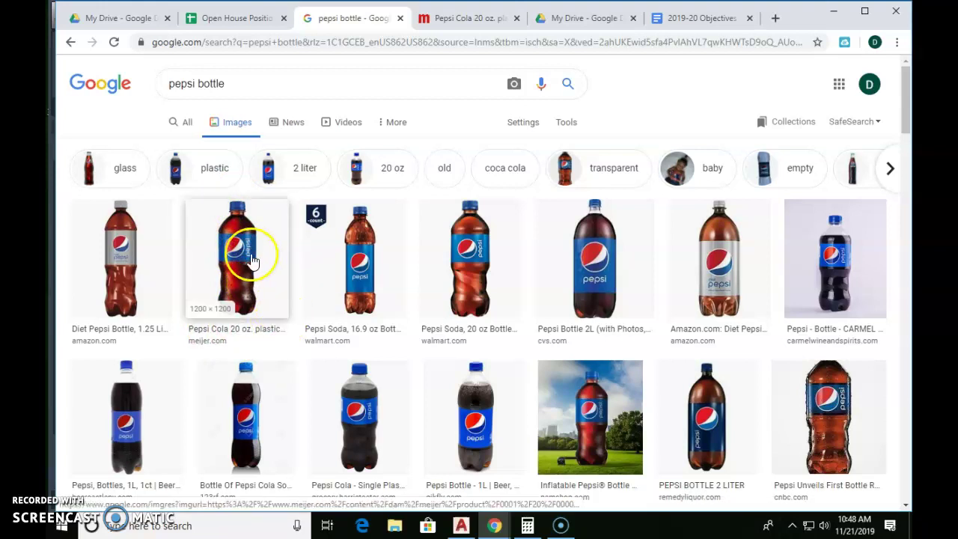
pyautogui.click(272, 209)
pyautogui.click(261, 277)
pyautogui.click(268, 229)
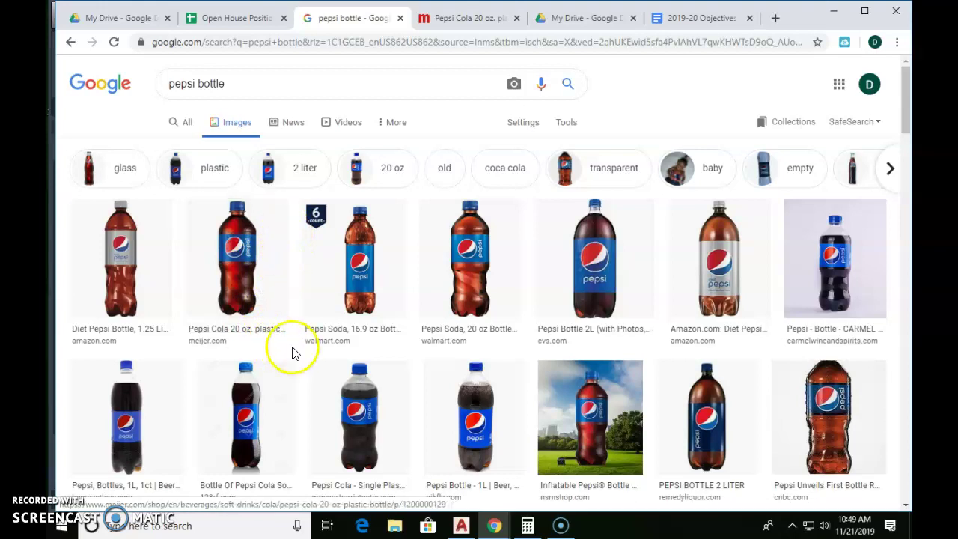
# Start saving the thumbnail of the meijer.com Pepsi Cola 20 oz. bottle and check which file types are offered.
pyautogui.rightClick(242, 254)
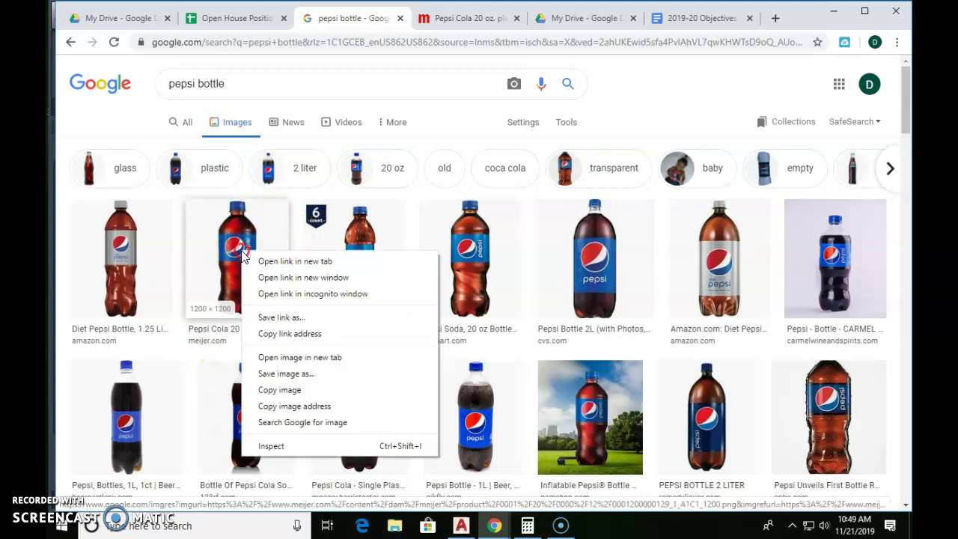
pyautogui.click(270, 376)
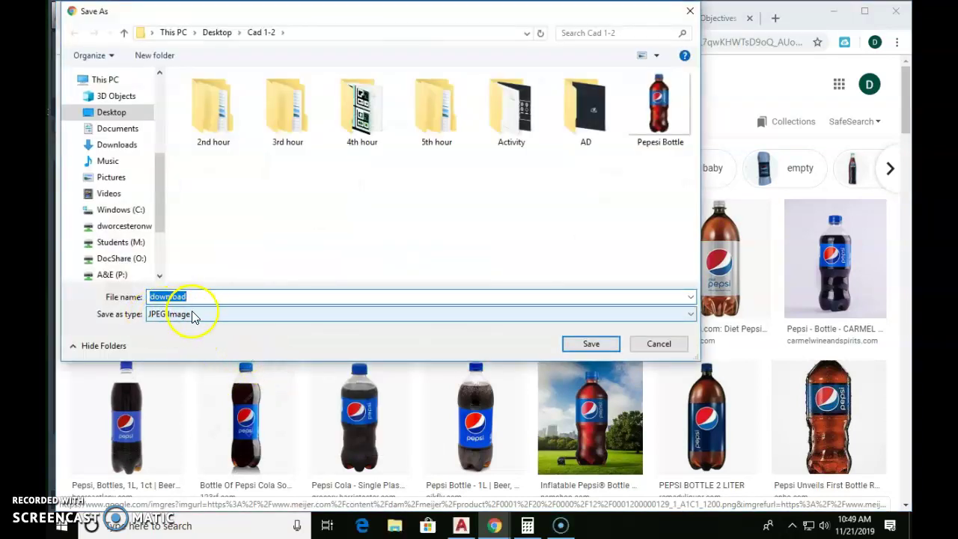
pyautogui.click(206, 316)
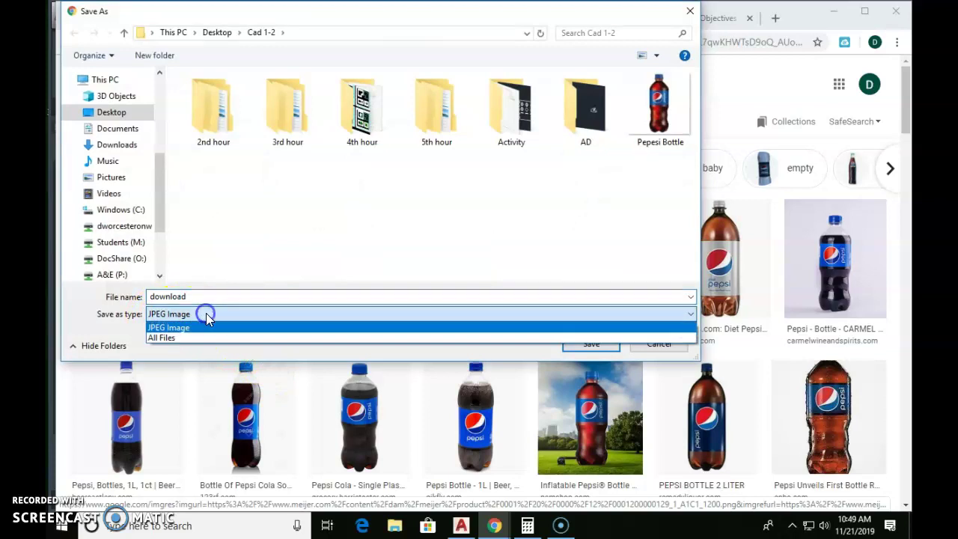
pyautogui.click(206, 314)
pyautogui.click(206, 314)
pyautogui.click(206, 315)
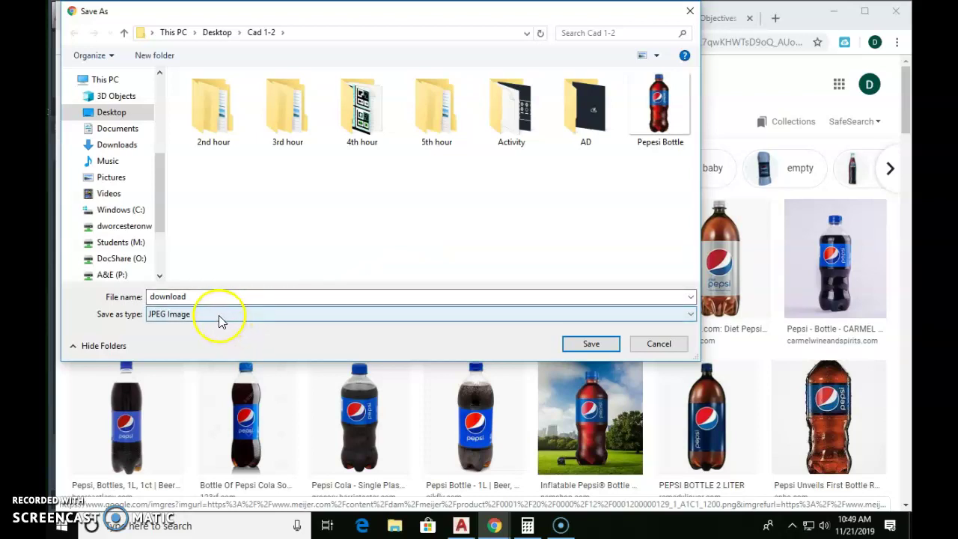
# Try naming the thumbnail image "Pepsi bottle.png" in the Cad 1-2 folder, and abandon the save.
pyautogui.doubleClick(194, 297)
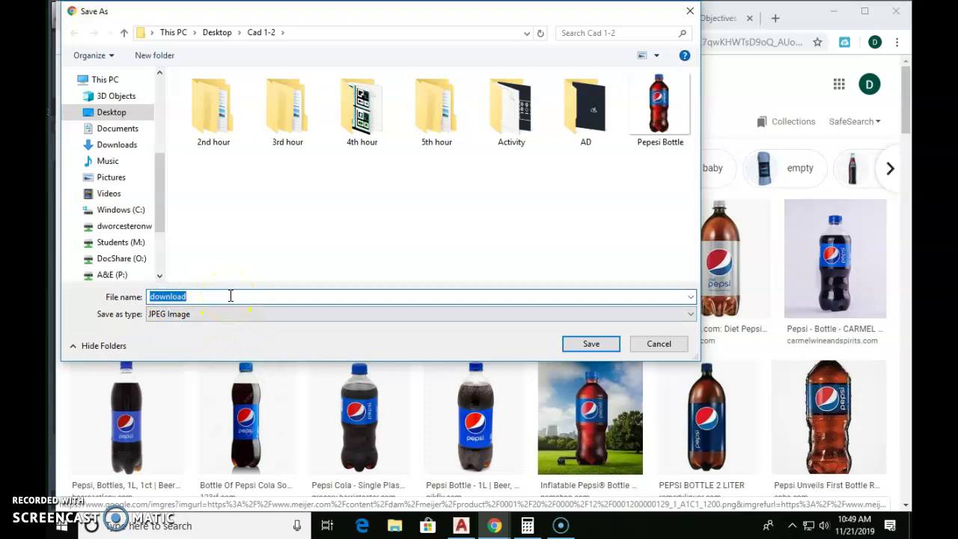
pyautogui.write('Pepe')
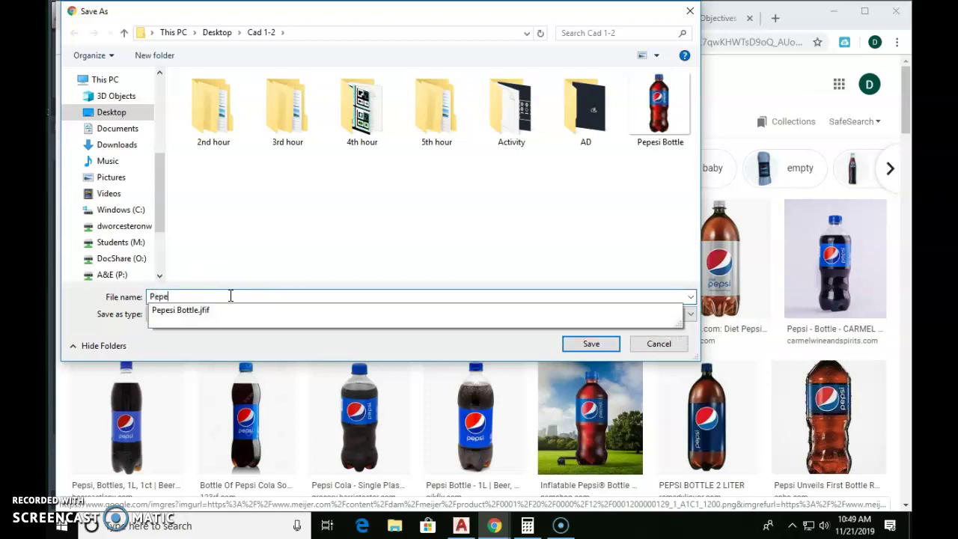
pyautogui.press('BackSpace')
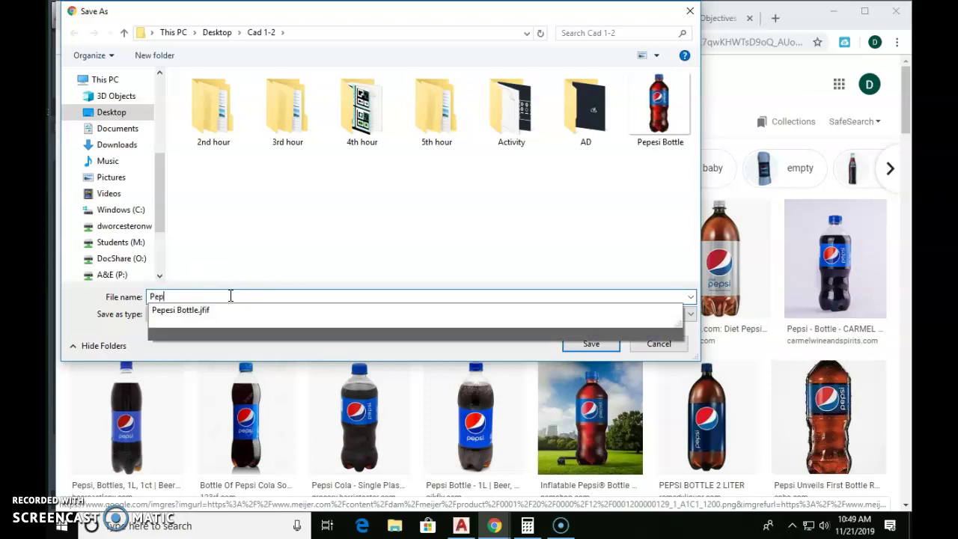
pyautogui.write('si bo')
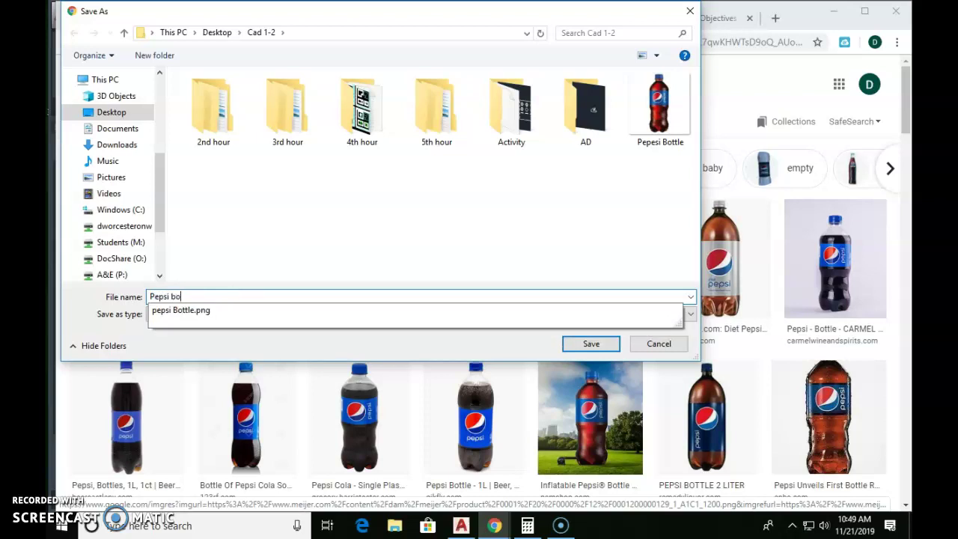
pyautogui.write('ttle.png')
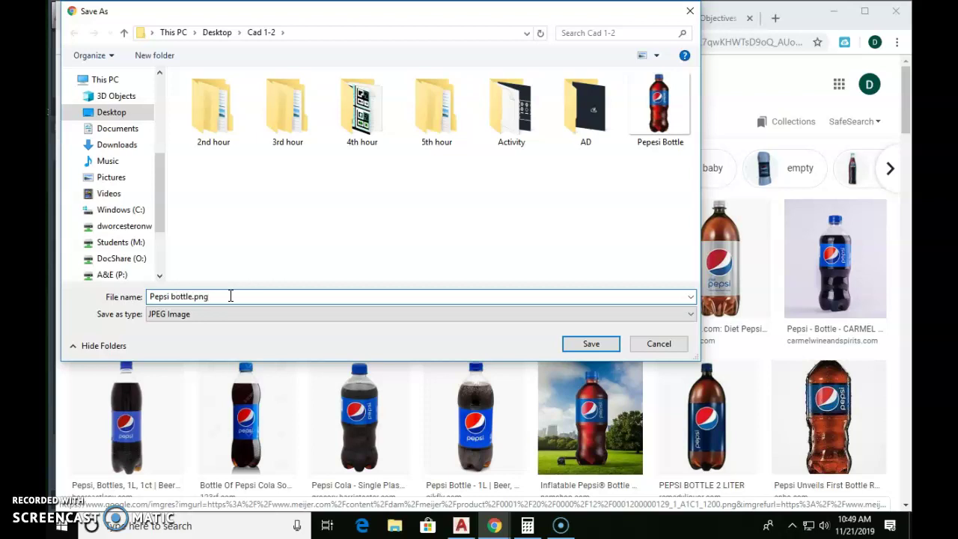
pyautogui.click(231, 296)
pyautogui.click(287, 327)
pyautogui.click(262, 296)
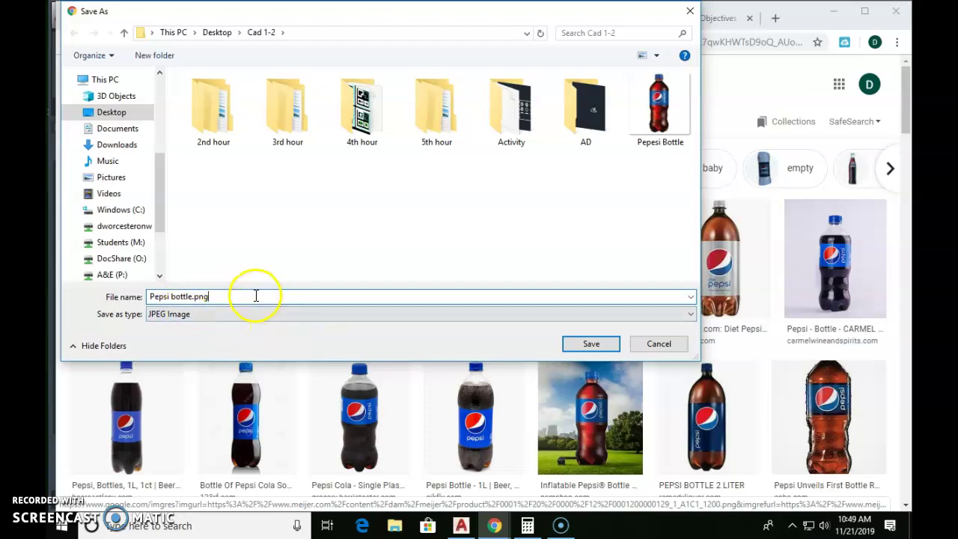
pyautogui.moveTo(209, 296)
pyautogui.mouseDown()
pyautogui.moveTo(182, 297)
pyautogui.moveTo(194, 296)
pyautogui.mouseUp()
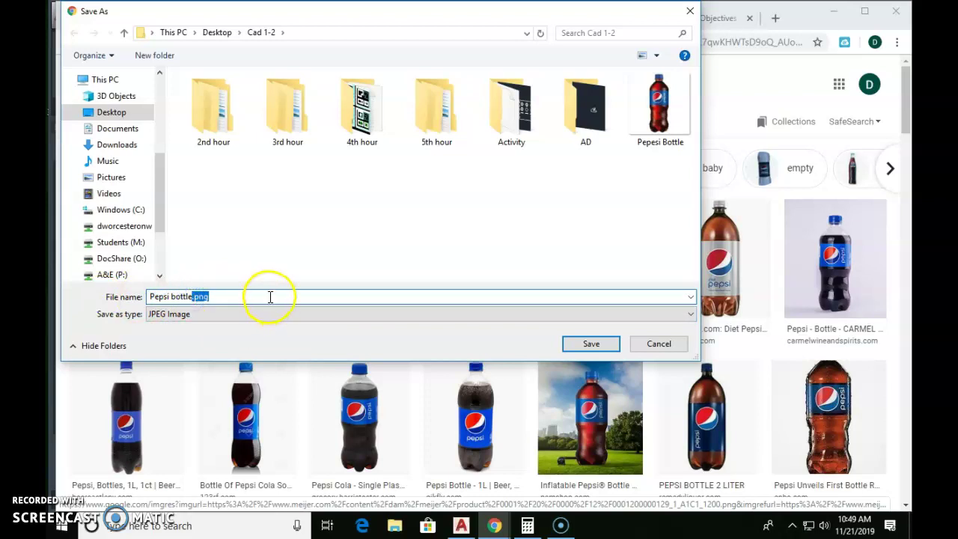
pyautogui.click(672, 344)
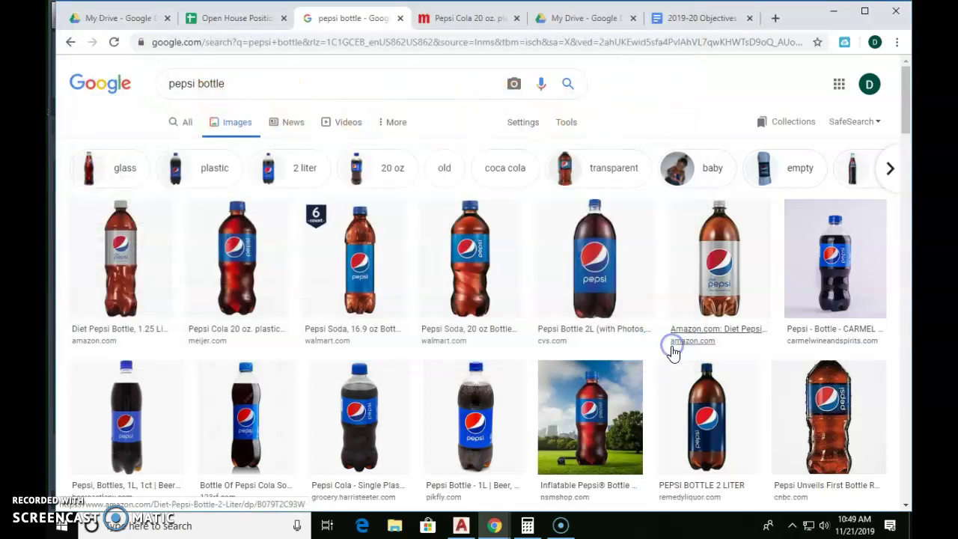
# Open the large preview of the meijer.com Pepsi bottle and try saving it as a PNG image in the Cad 1-2 folder.
pyautogui.click(236, 253)
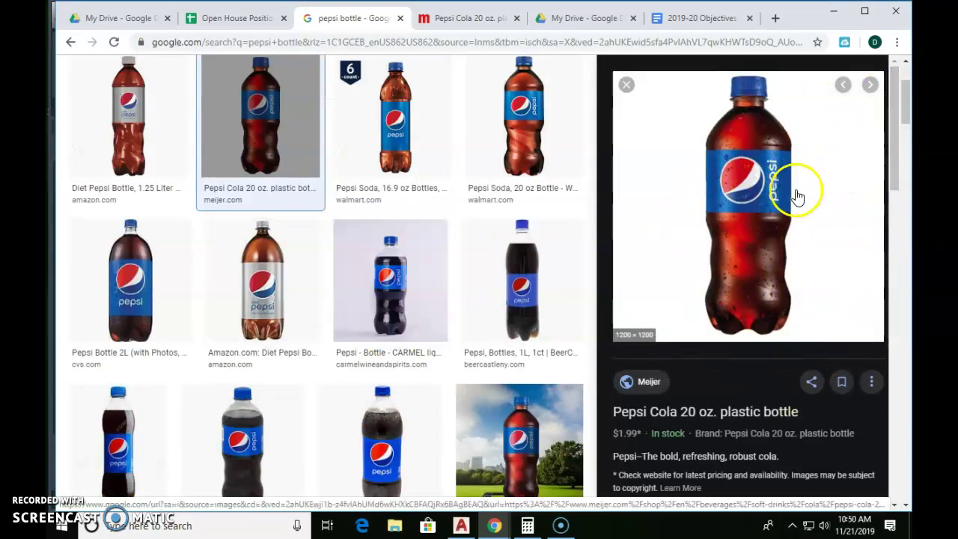
pyautogui.rightClick(755, 183)
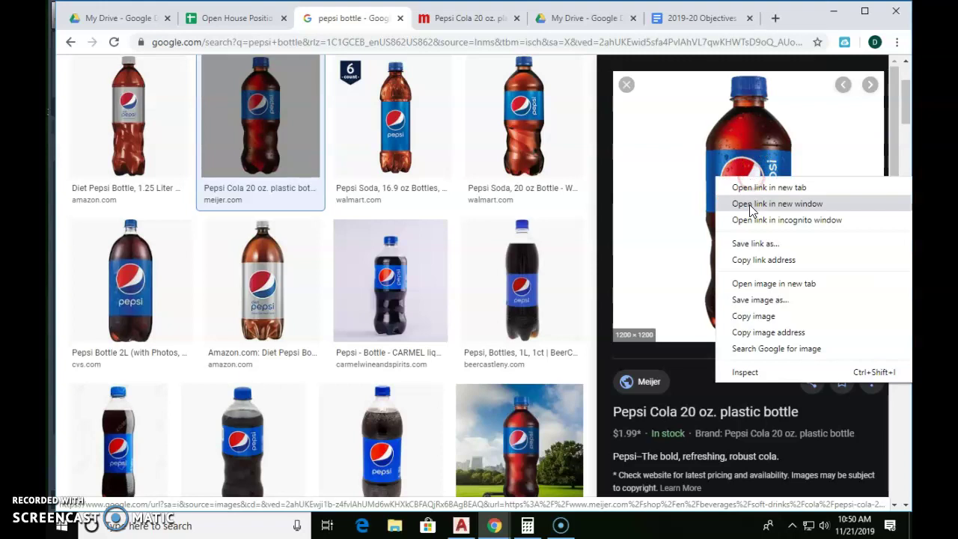
pyautogui.click(758, 300)
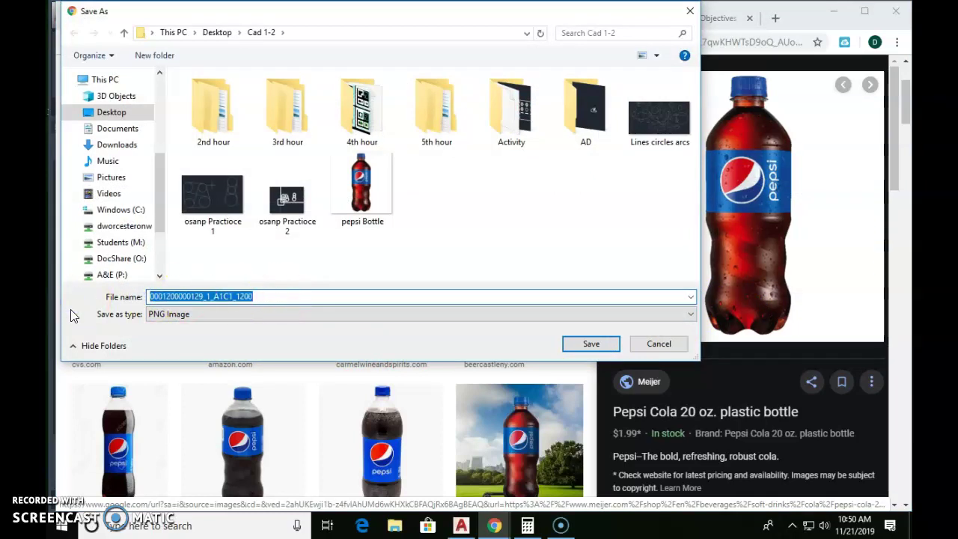
pyautogui.write('Pe')
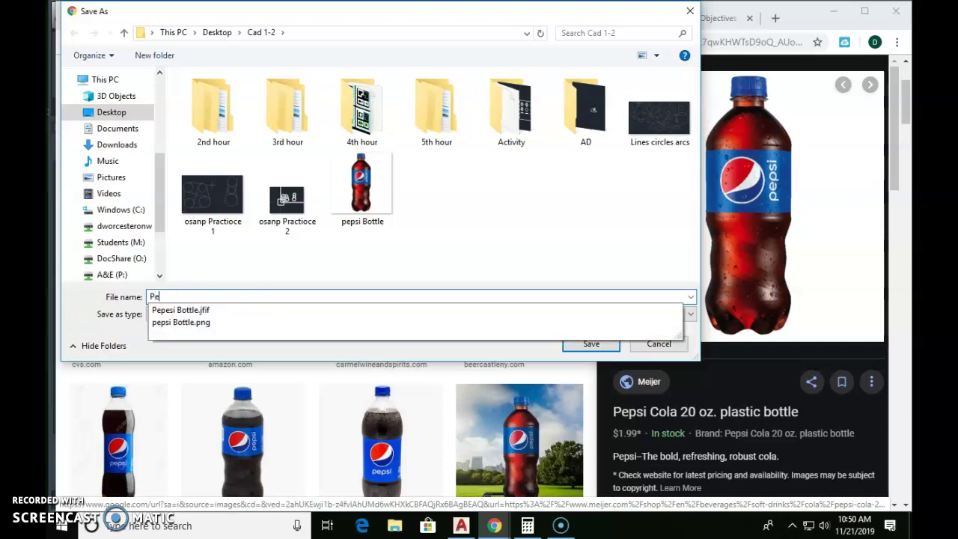
pyautogui.press('BackSpace')
pyautogui.press('BackSpace')
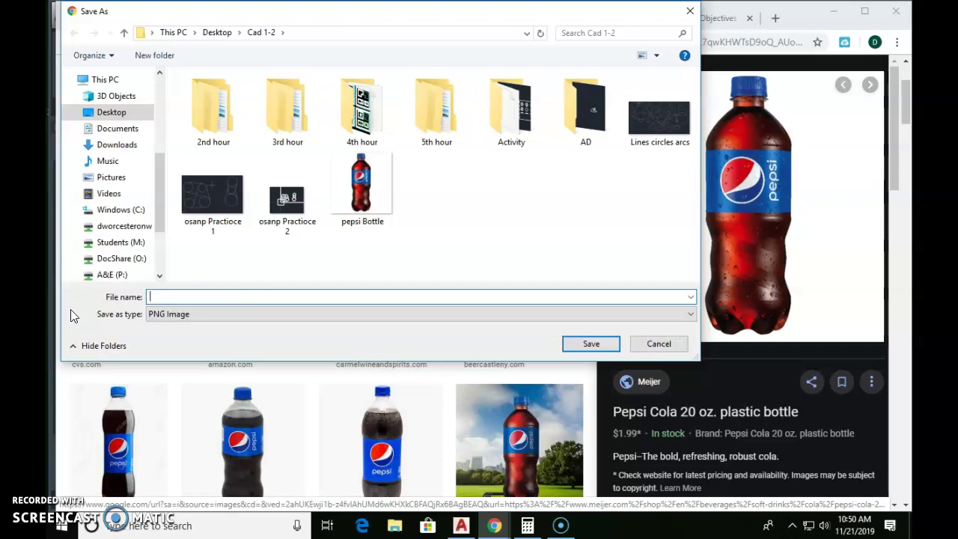
pyautogui.click(658, 344)
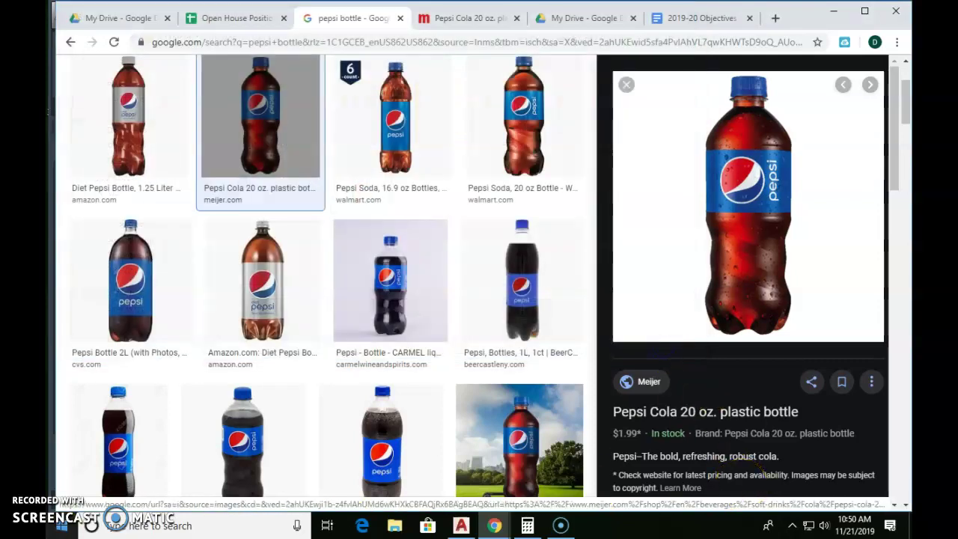
pyautogui.click(462, 526)
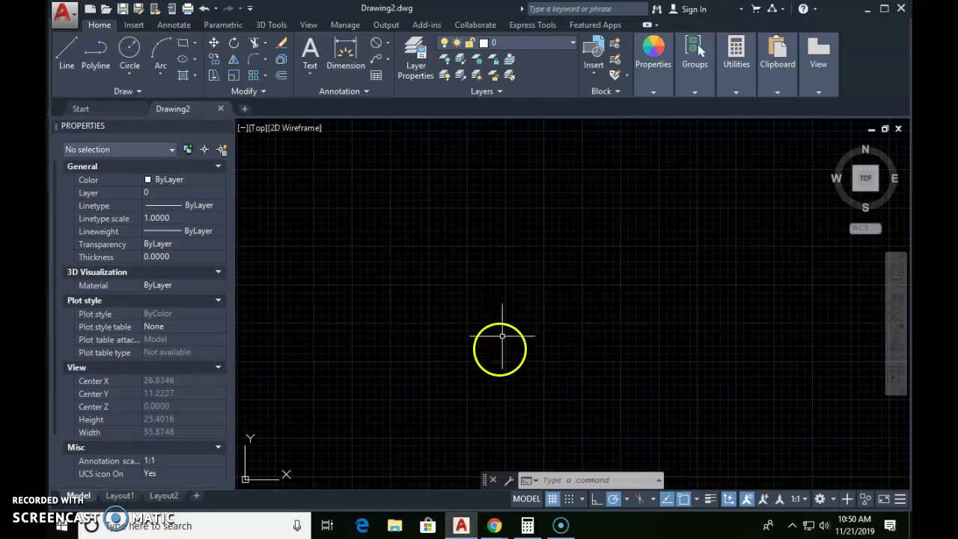
pyautogui.click(494, 526)
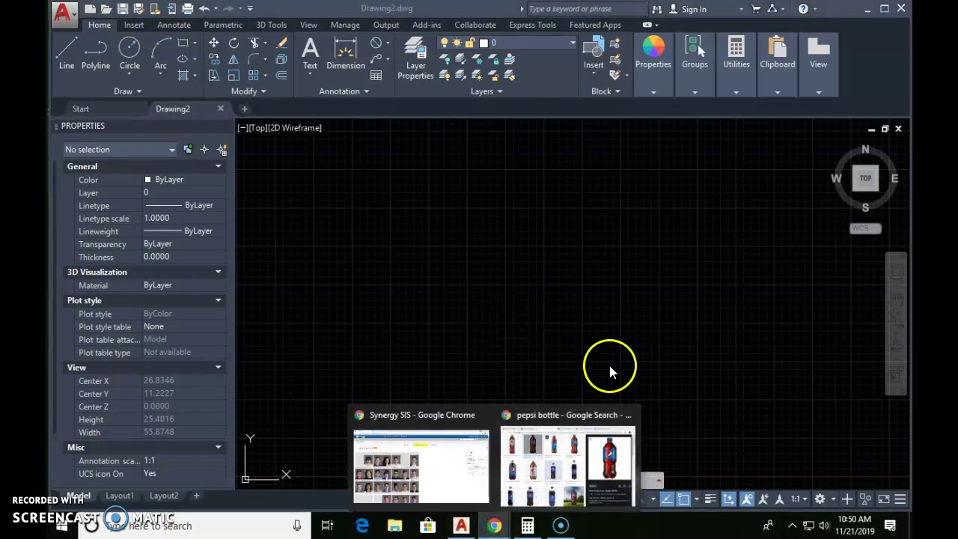
pyautogui.click(568, 468)
pyautogui.rightClick(700, 237)
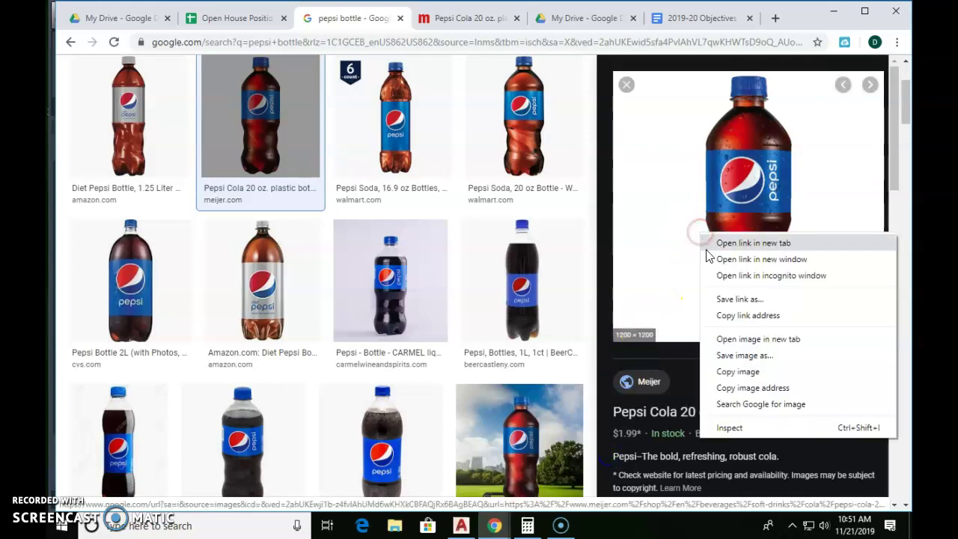
# Switch to AutoCAD and attach the pepsi Bottle image from the Cad 1-2 folder, specifying its insertion point and scale on-screen with a relative path.
pyautogui.click(461, 527)
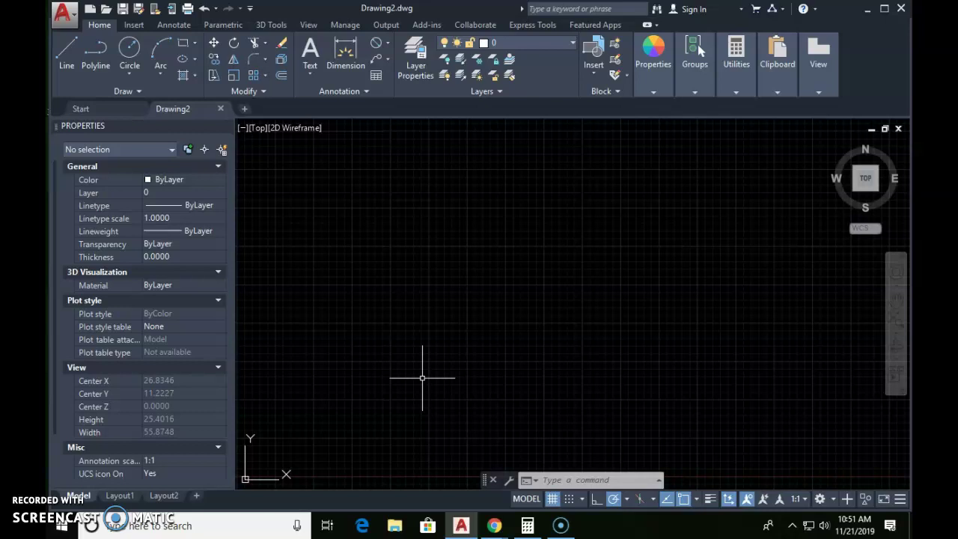
pyautogui.click(441, 365)
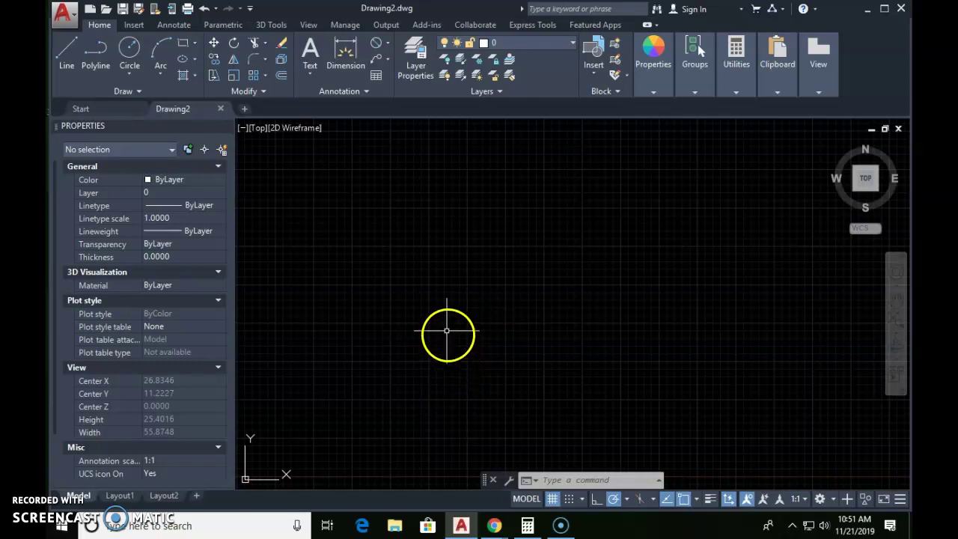
pyautogui.click(132, 26)
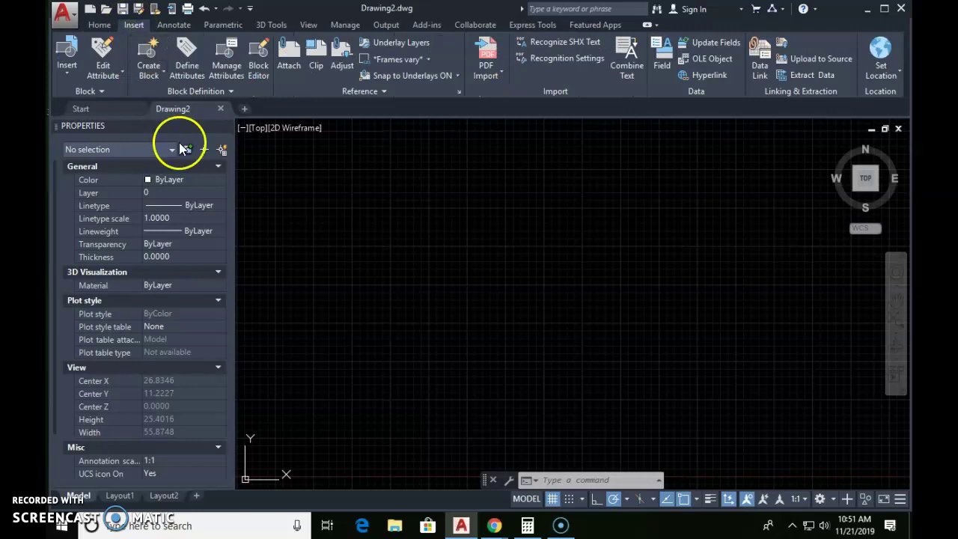
pyautogui.click(289, 56)
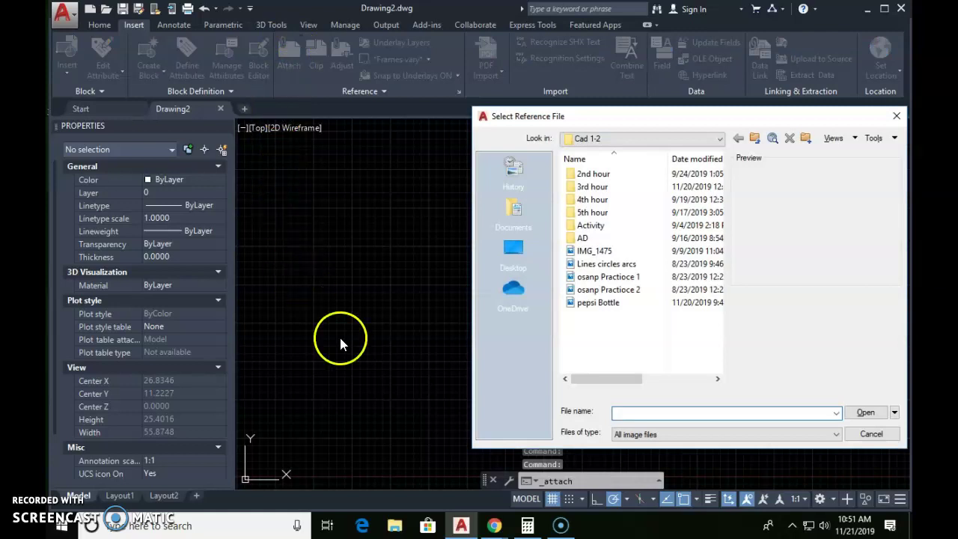
pyautogui.click(615, 304)
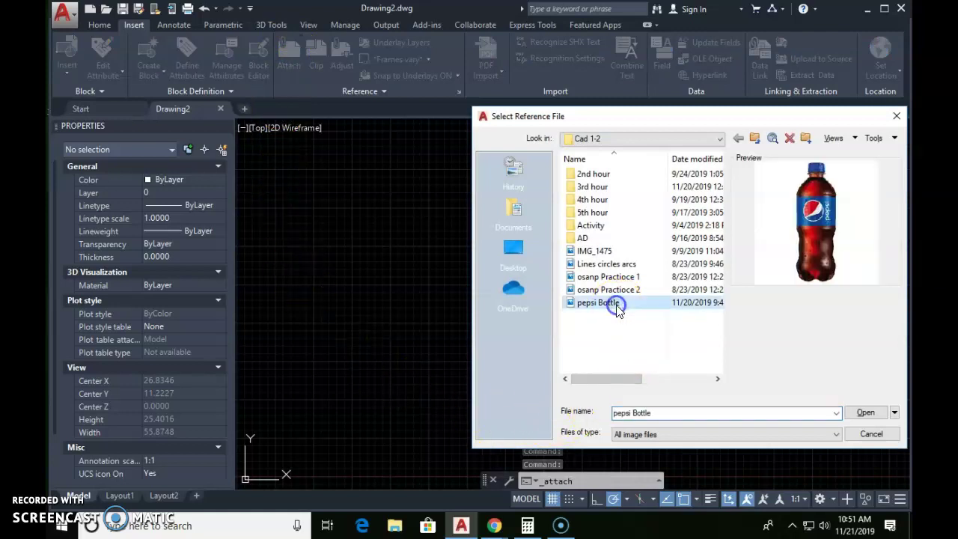
pyautogui.click(865, 413)
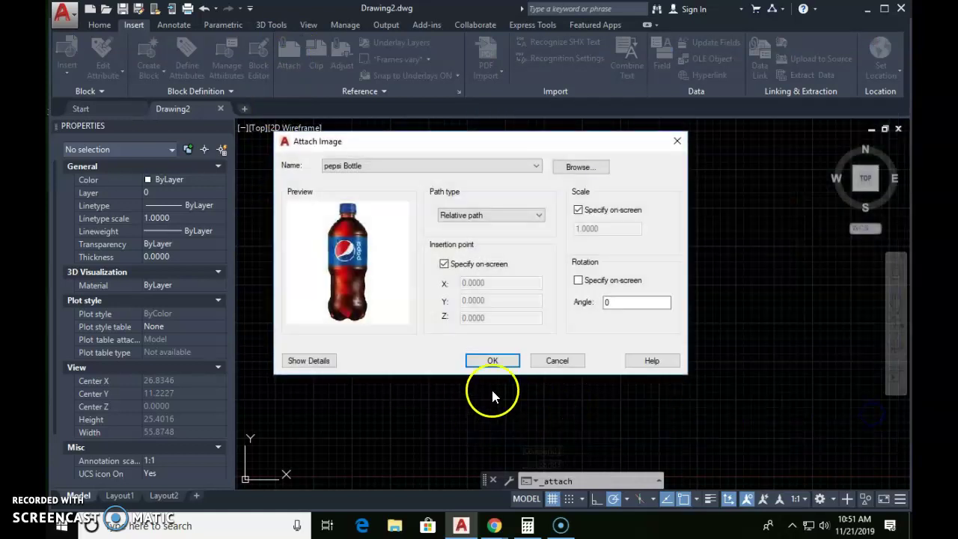
pyautogui.click(491, 360)
pyautogui.click(377, 398)
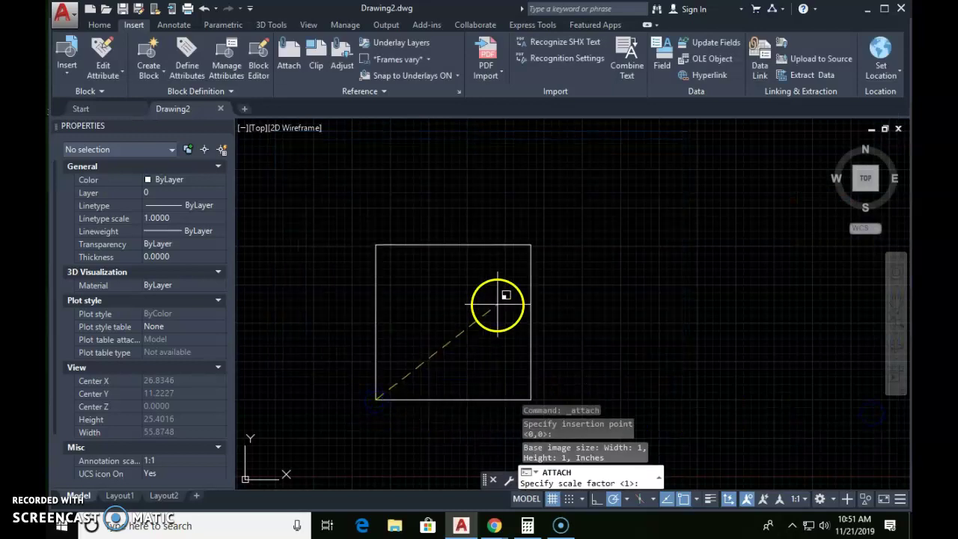
pyautogui.click(516, 283)
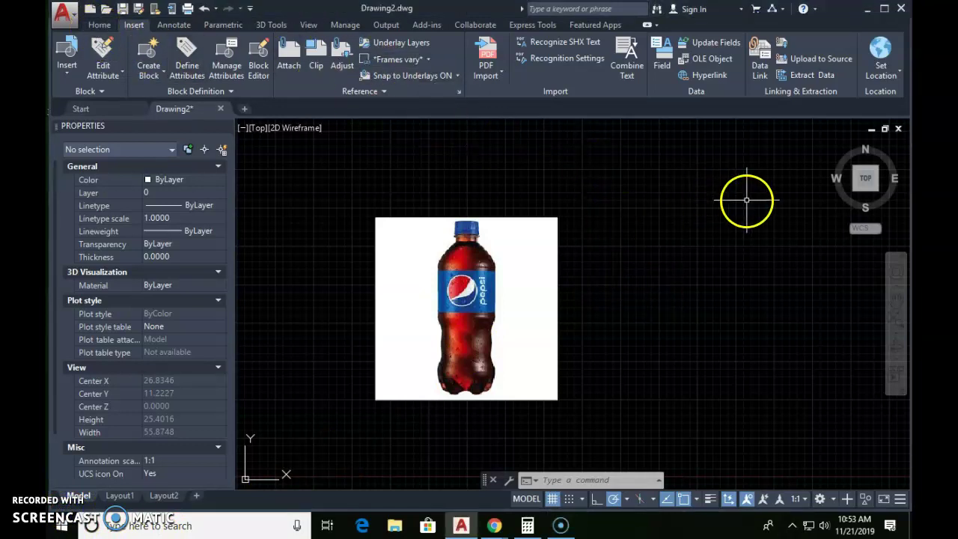
pyautogui.click(99, 26)
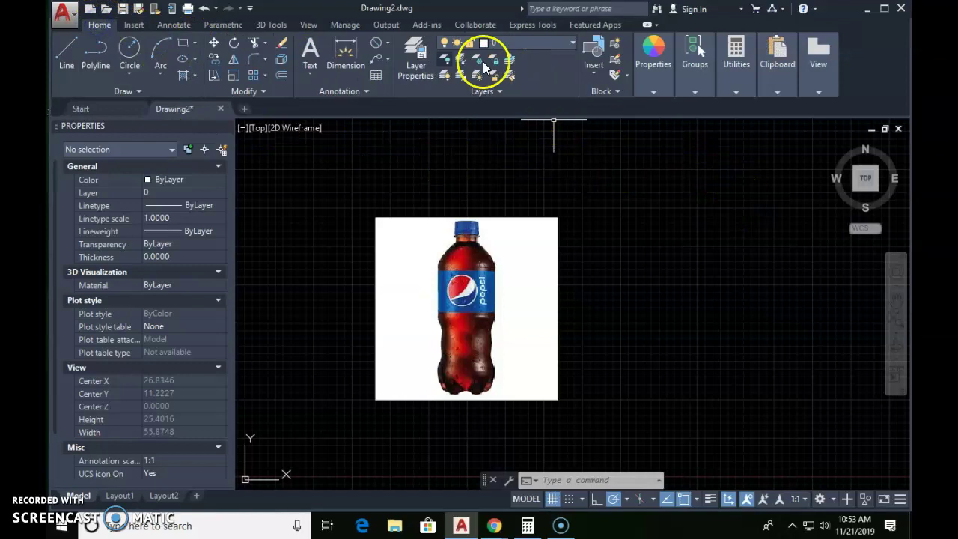
pyautogui.click(388, 45)
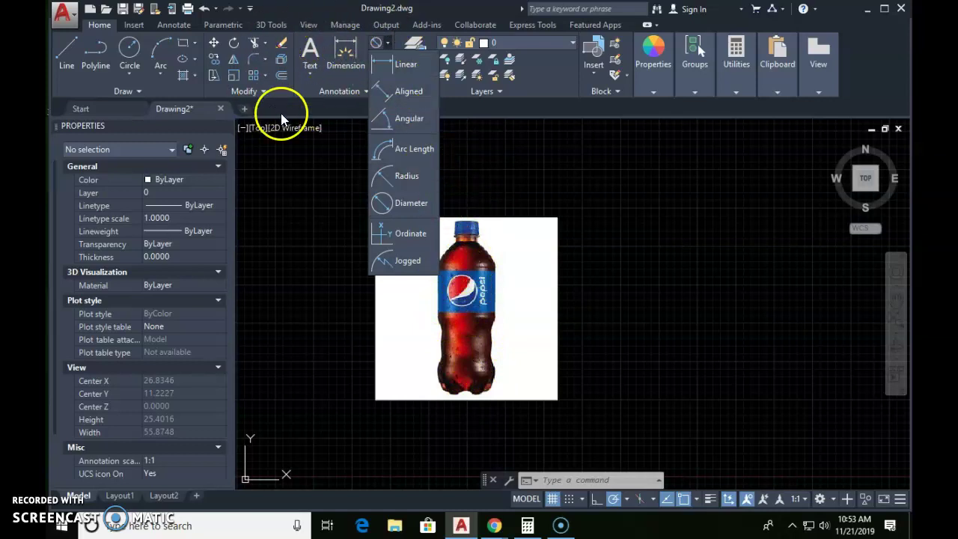
pyautogui.click(293, 199)
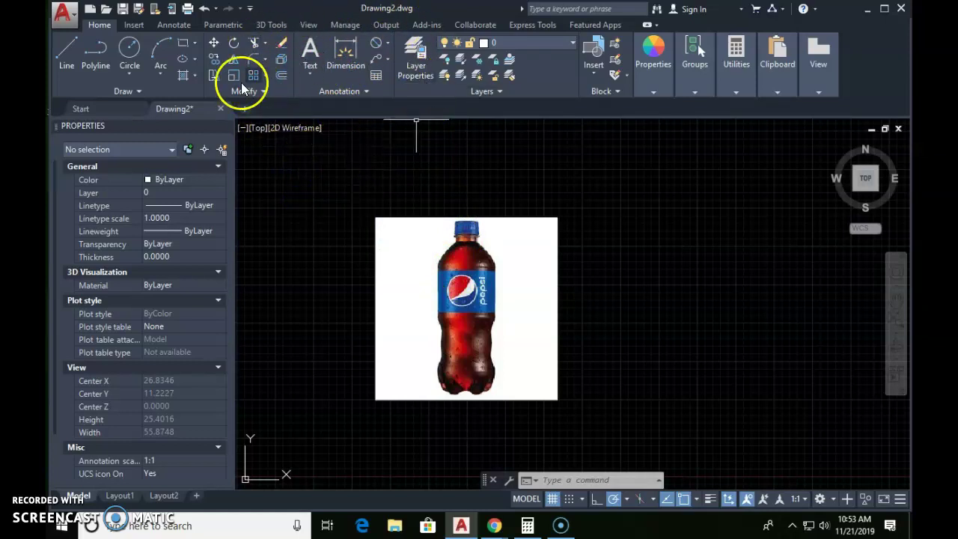
# Add a vertical linear dimension from the top of the bottle's cap to its base, placing the dimension line beside the image.
pyautogui.click(388, 43)
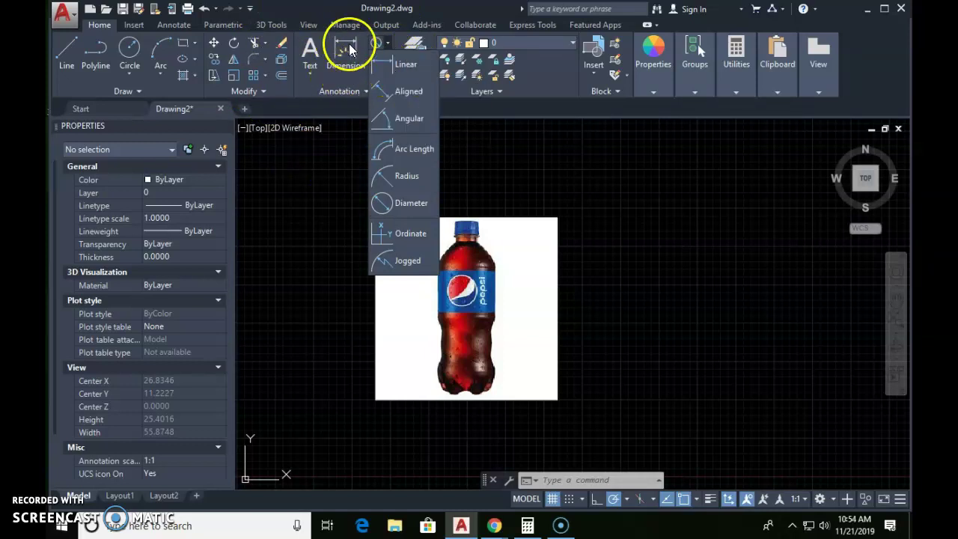
pyautogui.click(390, 66)
pyautogui.scroll(5, 446, 236)
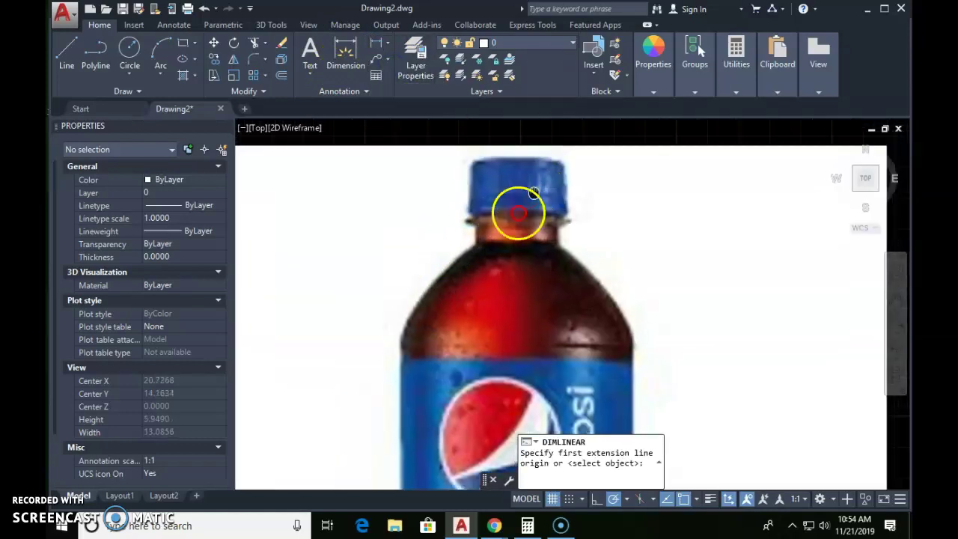
pyautogui.moveTo(524, 214); pyautogui.dragTo(428, 310, button='middle')
pyautogui.scroll(3, 396, 302)
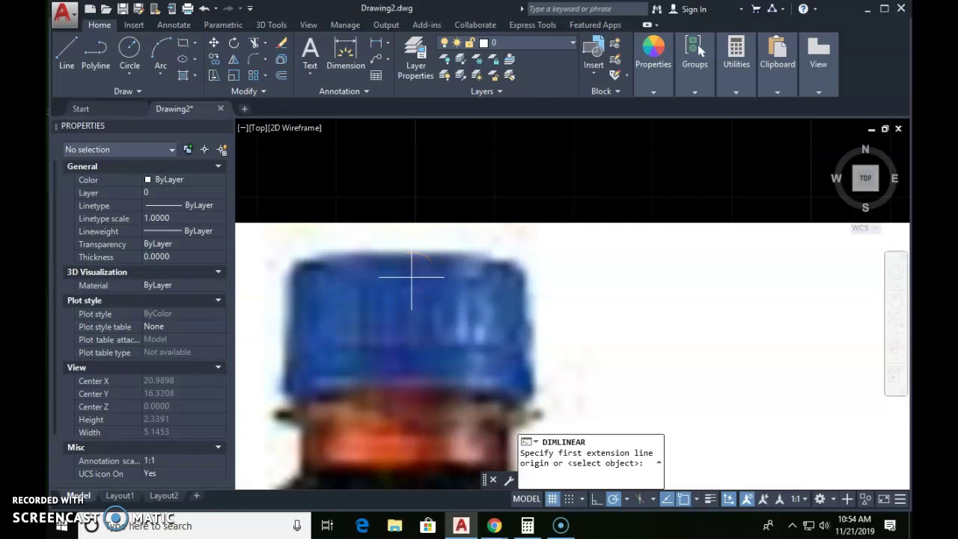
pyautogui.click(411, 277)
pyautogui.scroll(-8, 411, 277)
pyautogui.moveTo(410, 314); pyautogui.dragTo(408, 213, button='middle')
pyautogui.scroll(6, 392, 304)
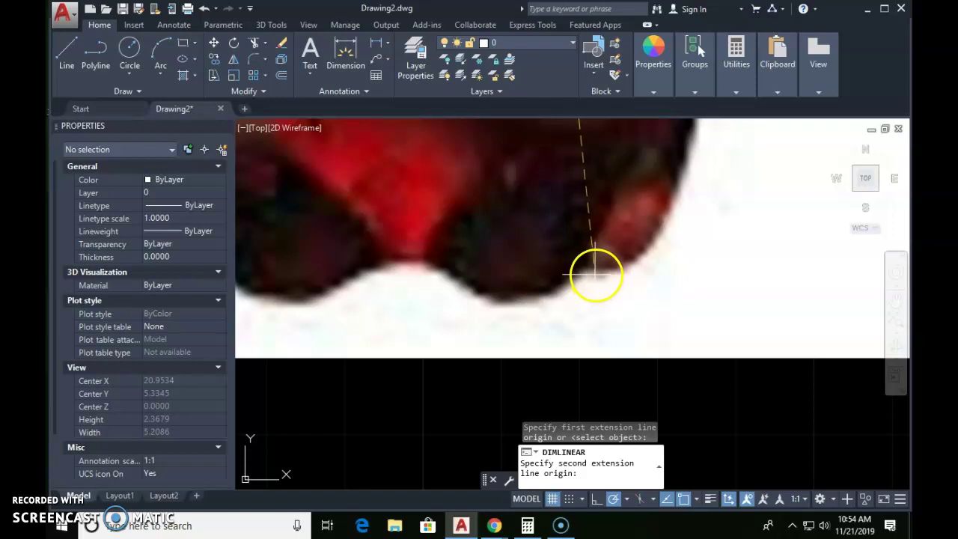
pyautogui.click(595, 274)
pyautogui.scroll(-3, 682, 259)
pyautogui.scroll(-1, 676, 262)
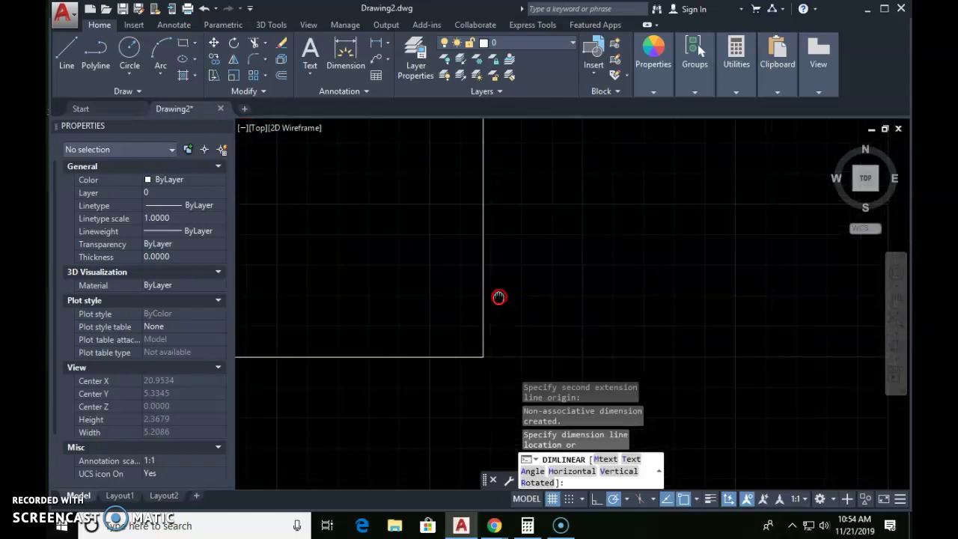
pyautogui.click(640, 247)
pyautogui.scroll(2, 624, 177)
pyautogui.scroll(-4, 625, 177)
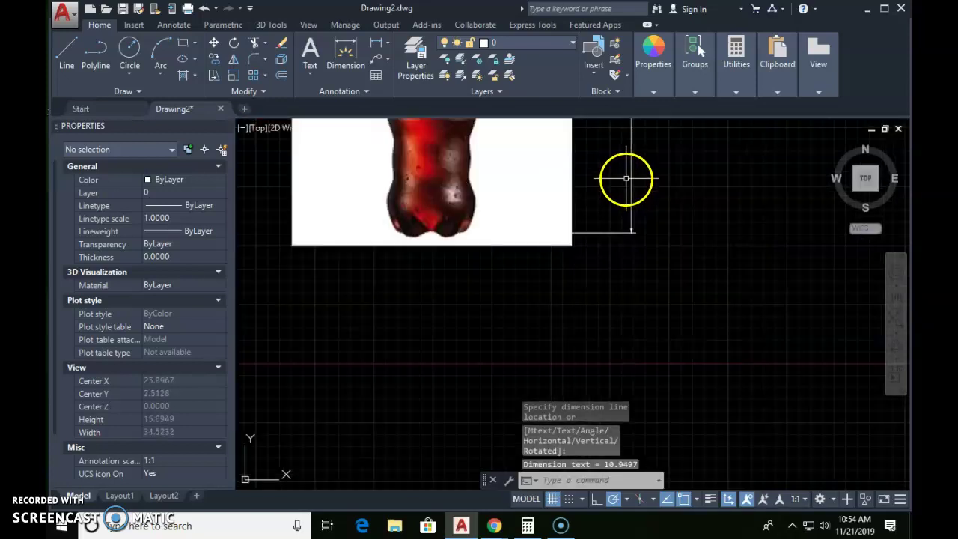
pyautogui.scroll(4, 607, 220)
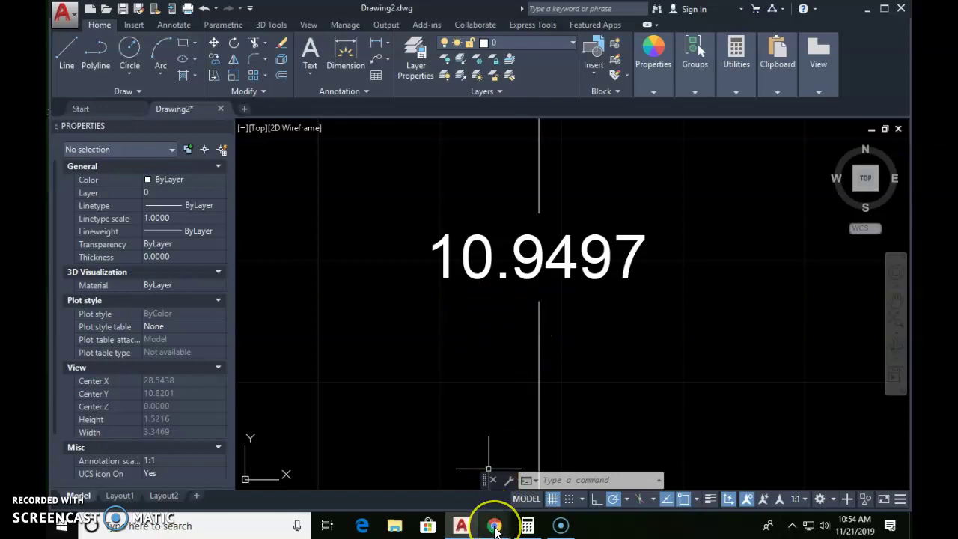
# Switch to the pepsi bottle search in Chrome and search Google for "how tall is a 20 oz pepsi bottle".
pyautogui.moveTo(495, 528)
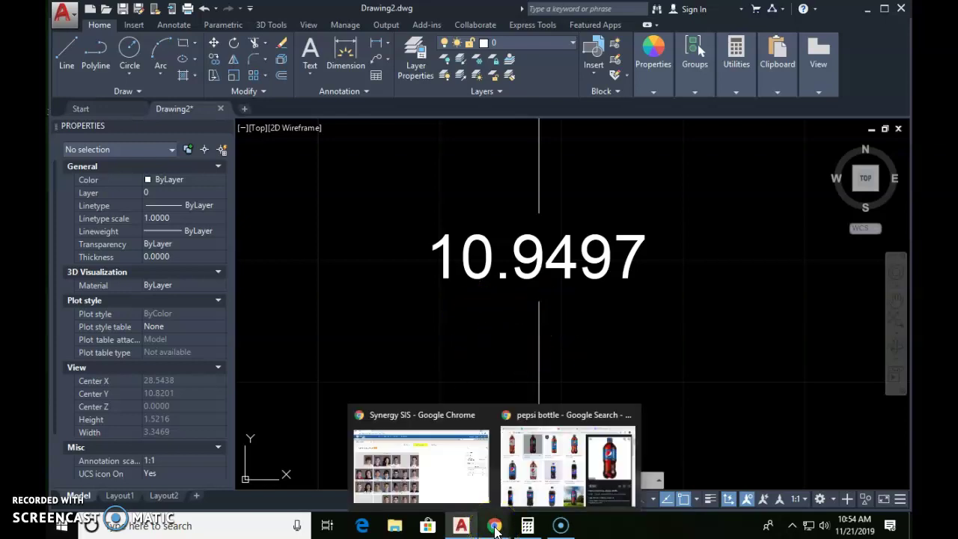
pyautogui.click(520, 457)
pyautogui.scroll(1, 369, 252)
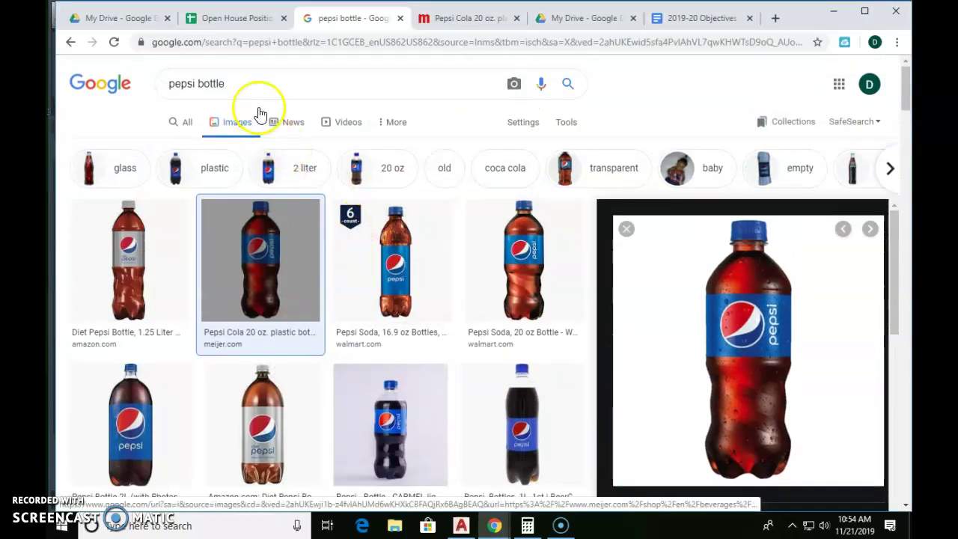
pyautogui.moveTo(252, 86); pyautogui.dragTo(137, 86)
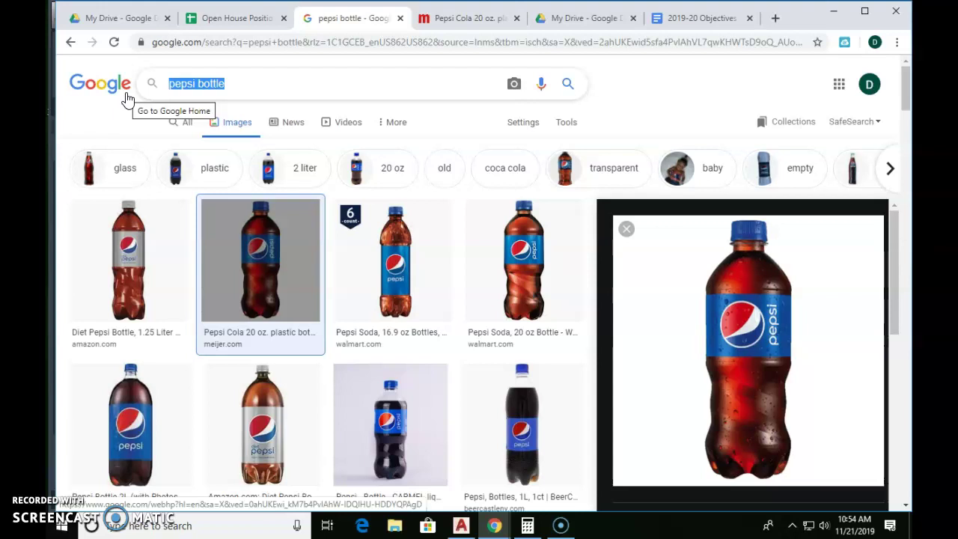
pyautogui.write('w')
pyautogui.press('BackSpace')
pyautogui.write('how tall is a ')
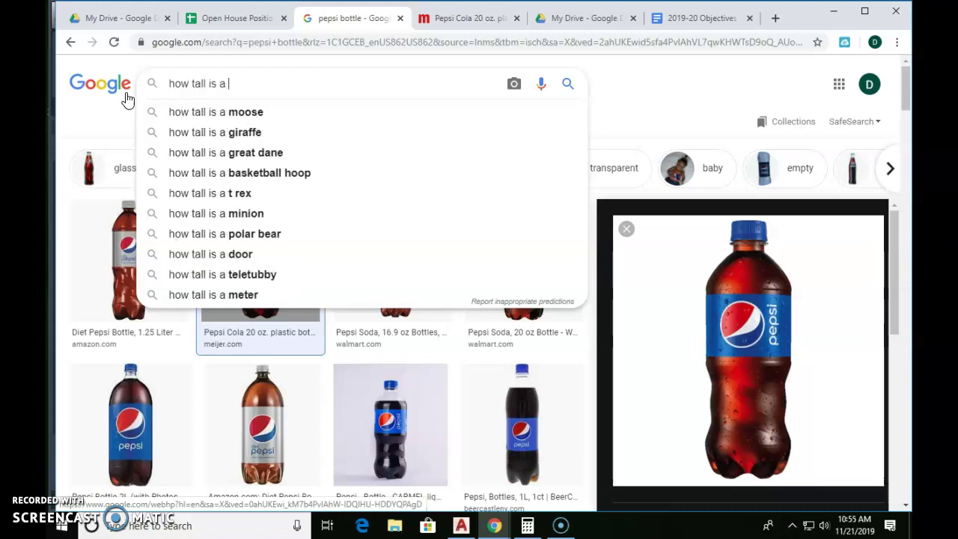
pyautogui.write('20 oz')
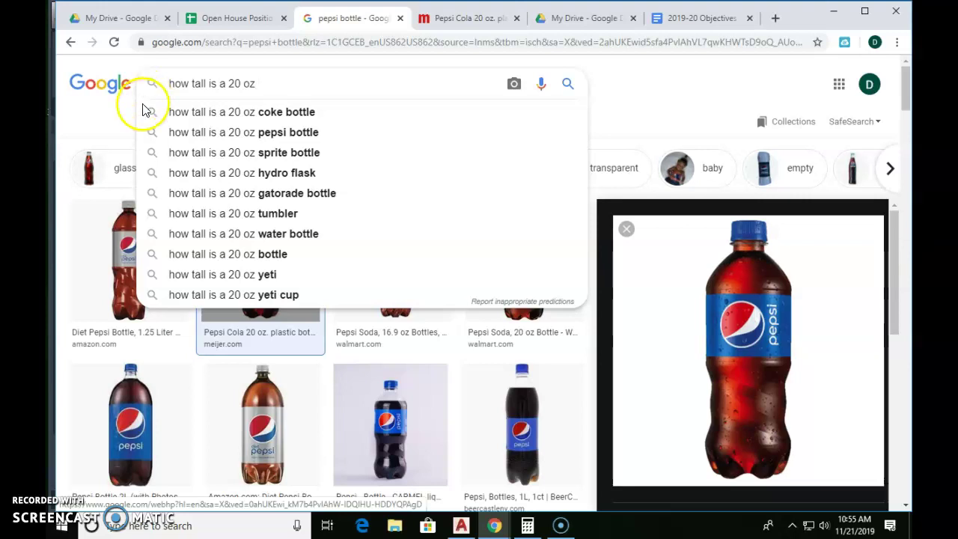
pyautogui.click(266, 133)
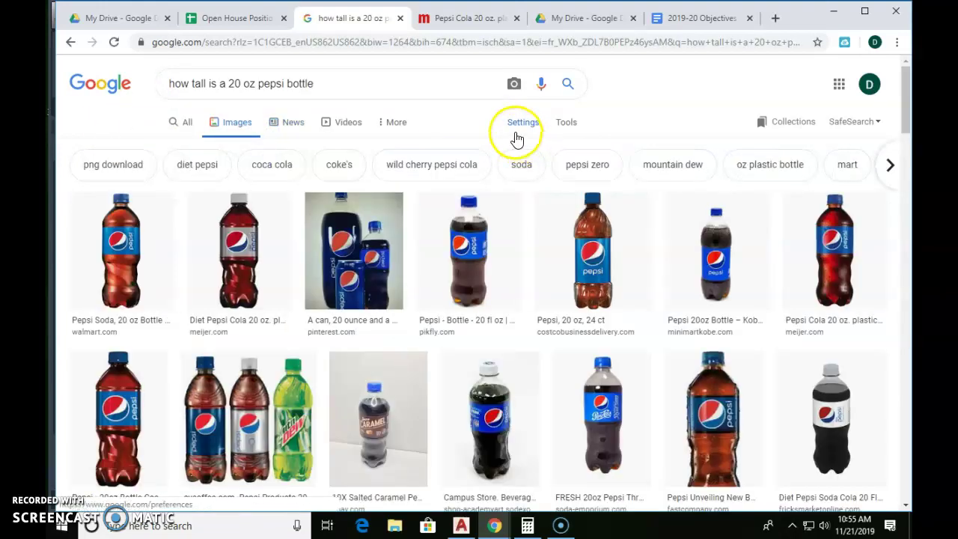
# Show all web results and highlight the product dimensions in the Amazon result for the Pepsi 20oz bottle.
pyautogui.click(188, 127)
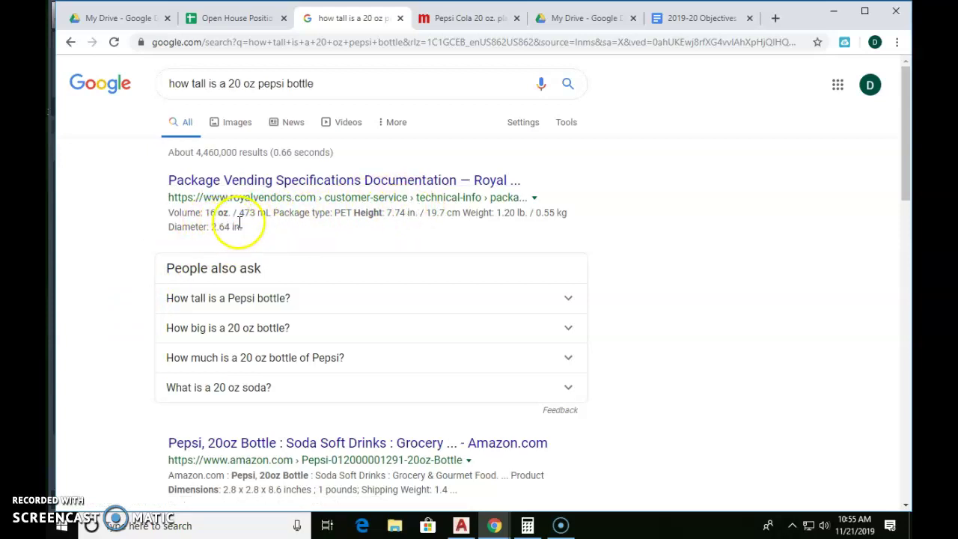
pyautogui.scroll(-3, 251, 224)
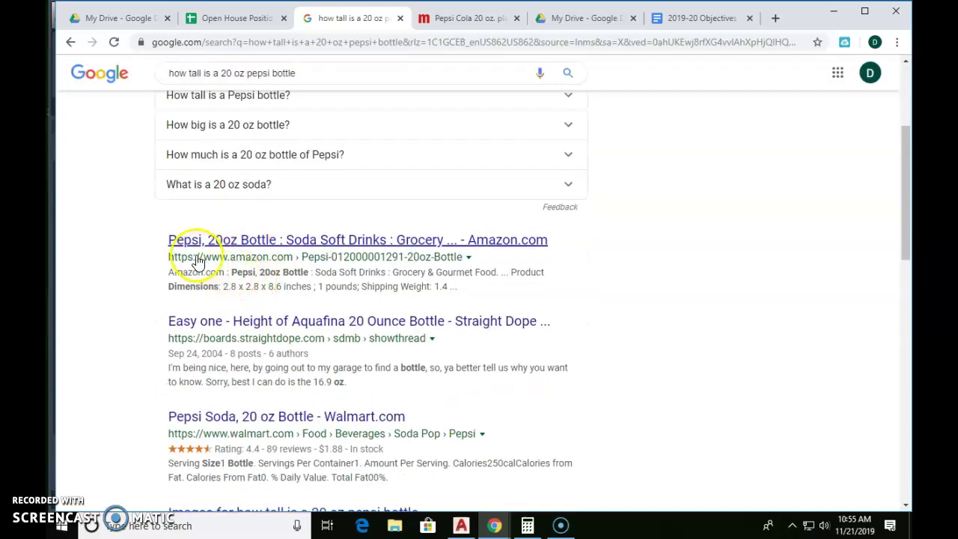
pyautogui.doubleClick(227, 287)
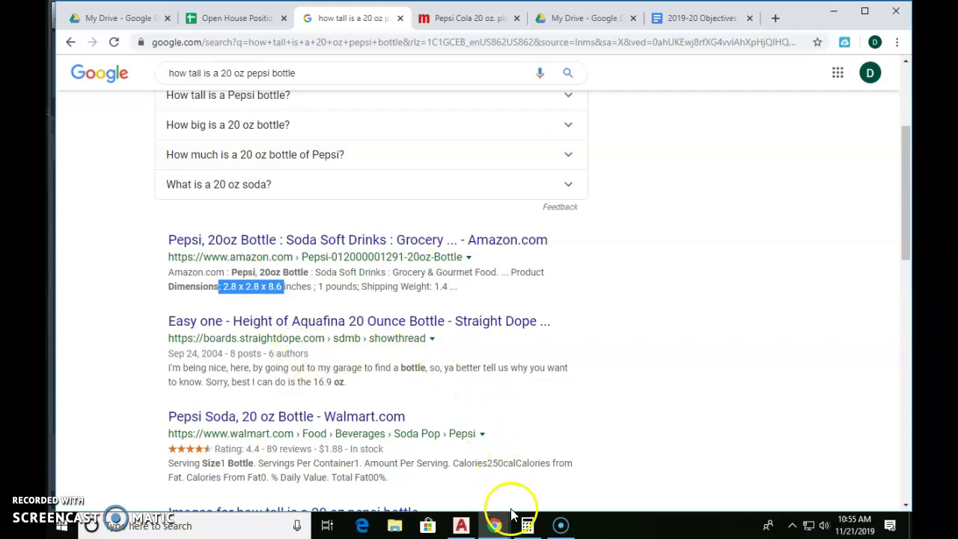
# Switch back to AutoCAD, bring up the running Calculator and close it.
pyautogui.moveTo(465, 529)
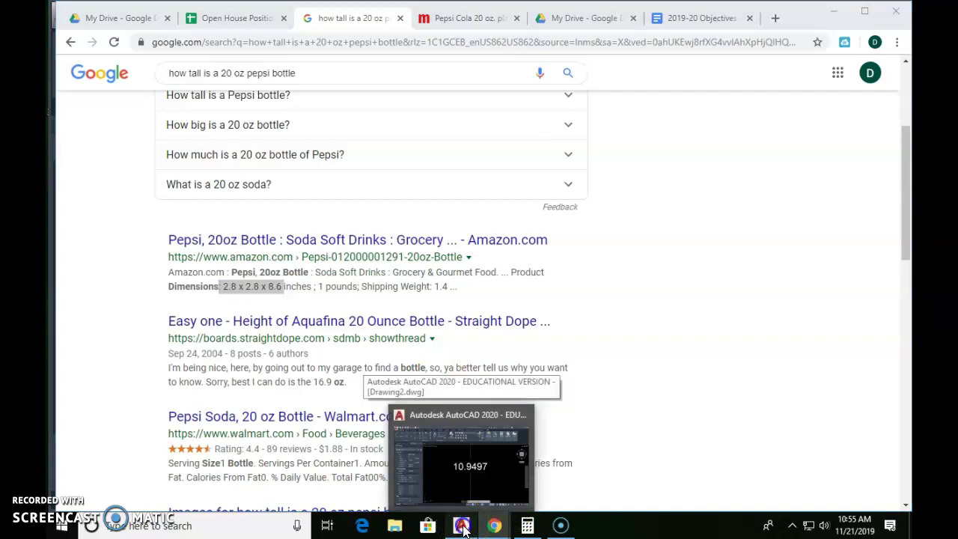
pyautogui.click(463, 460)
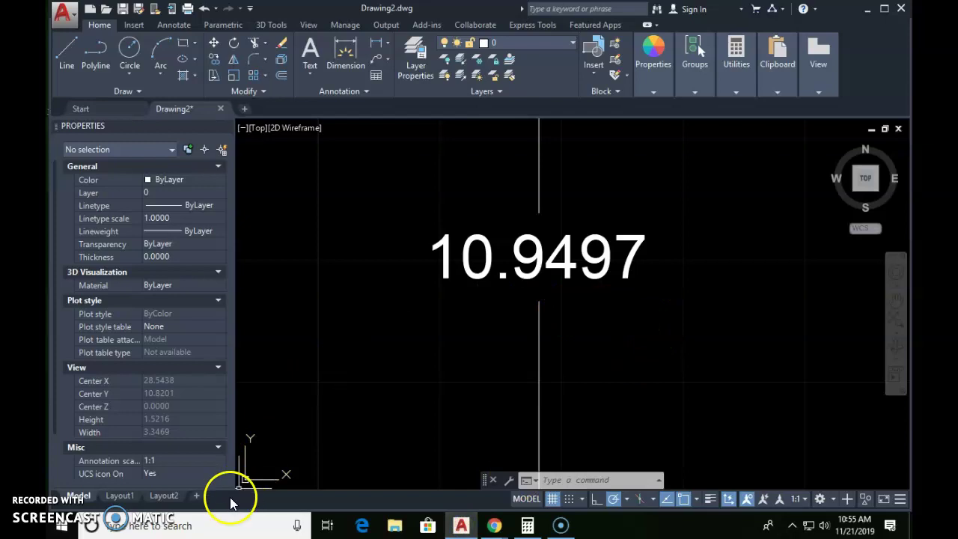
pyautogui.click(532, 527)
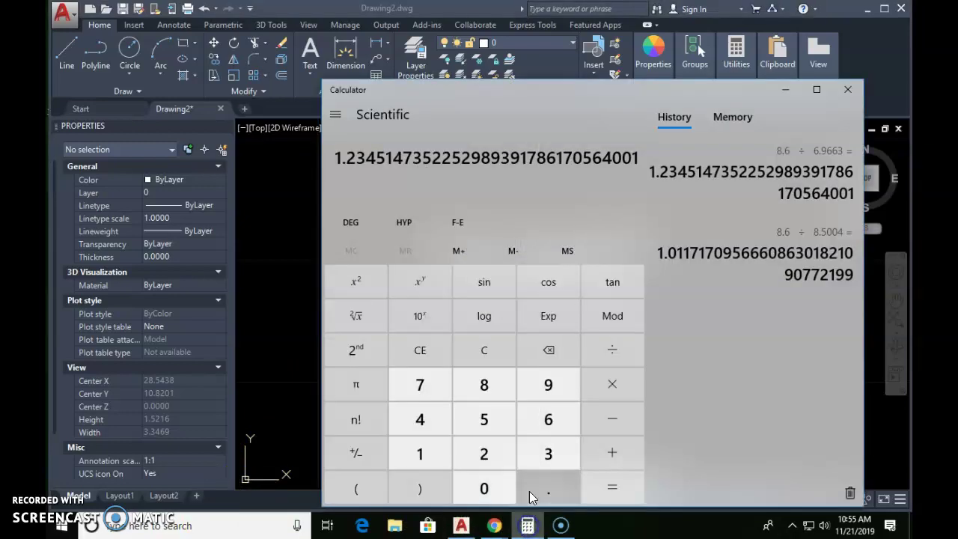
pyautogui.moveTo(614, 96); pyautogui.dragTo(664, 81)
pyautogui.click(843, 74)
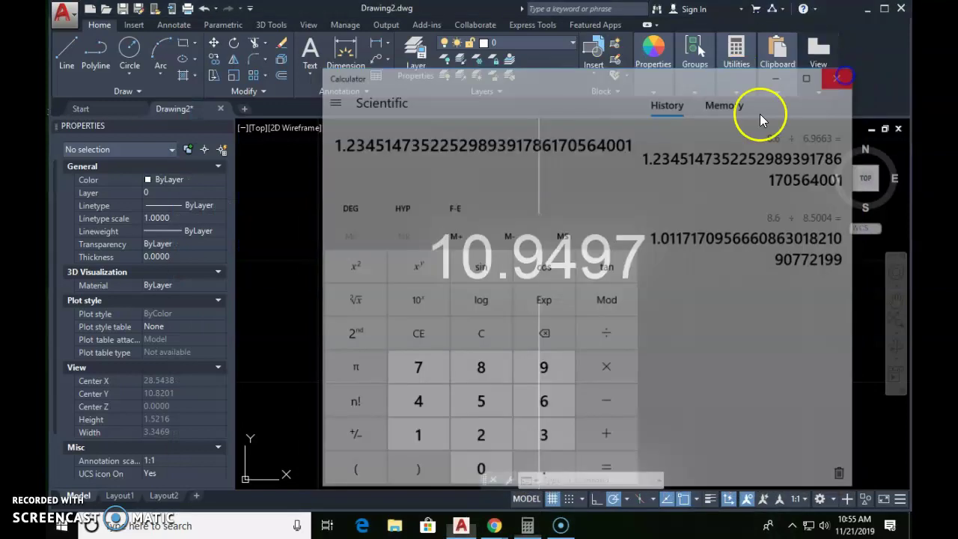
# Open a new Calculator and shrink and move its window so the bottle's dimension text stays readable beside it.
pyautogui.click(165, 527)
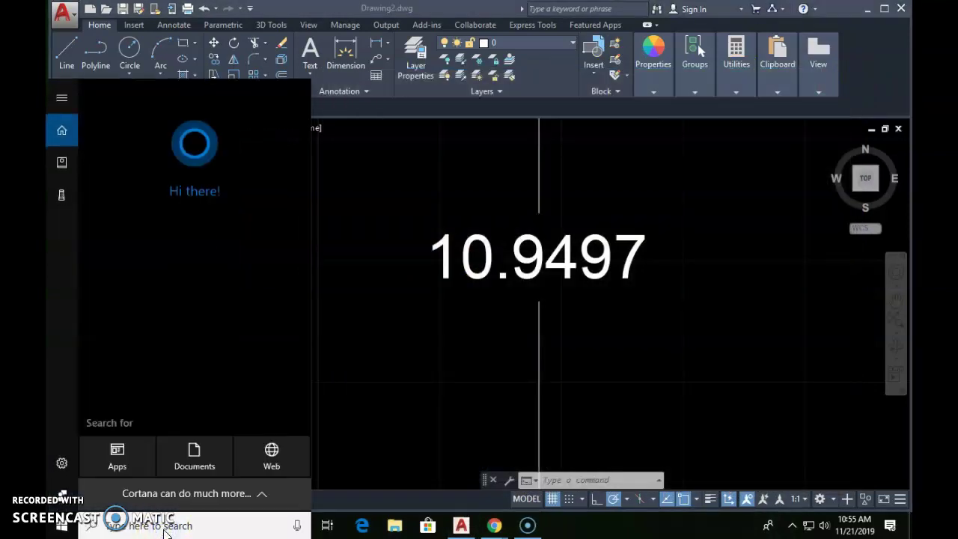
pyautogui.write('cal')
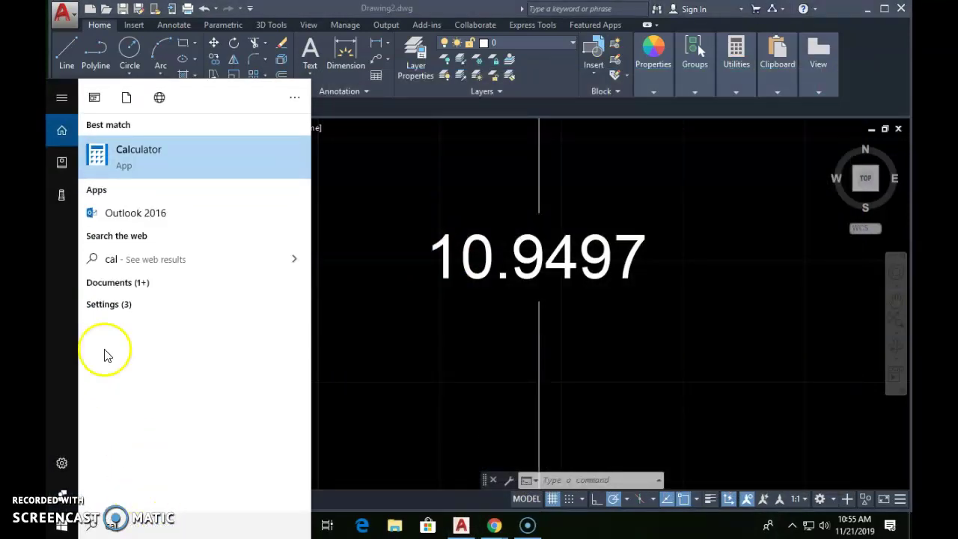
pyautogui.click(151, 155)
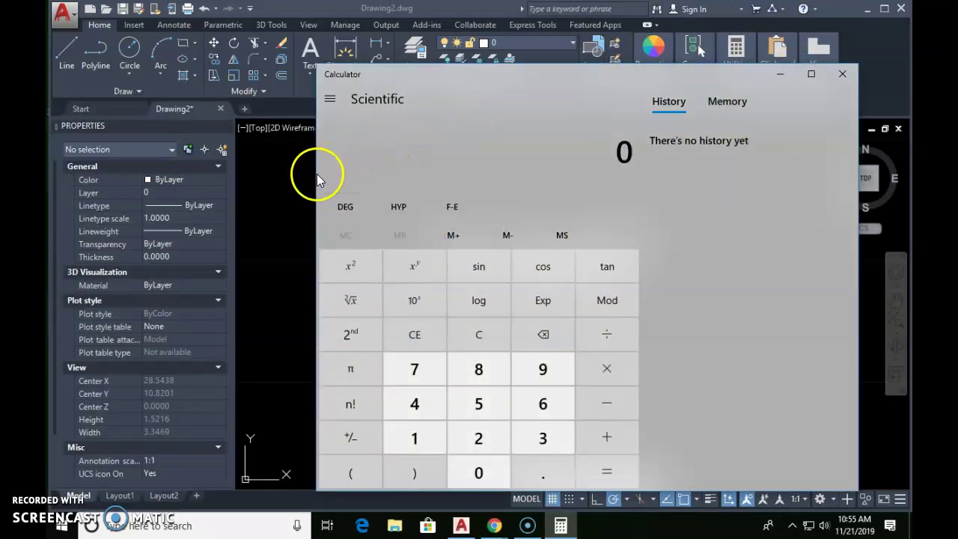
pyautogui.moveTo(316, 177)
pyautogui.mouseDown()
pyautogui.moveTo(609, 187)
pyautogui.moveTo(640, 197)
pyautogui.mouseUp()
pyautogui.moveTo(744, 66); pyautogui.dragTo(747, 155)
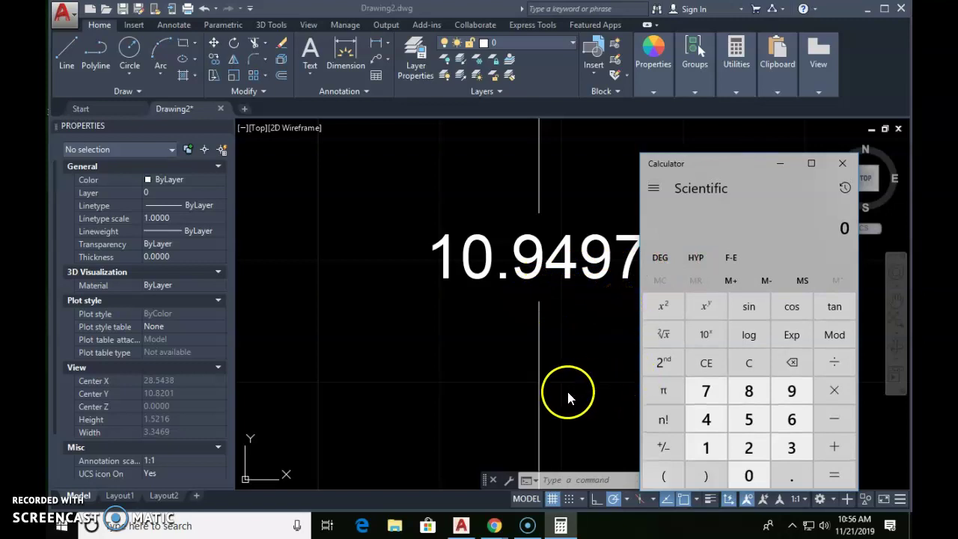
# Divide the real bottle height of 8.6 by the drawn height of 10.9497 in the calculator, and return to the AutoCAD drawing.
pyautogui.click(749, 391)
pyautogui.click(792, 479)
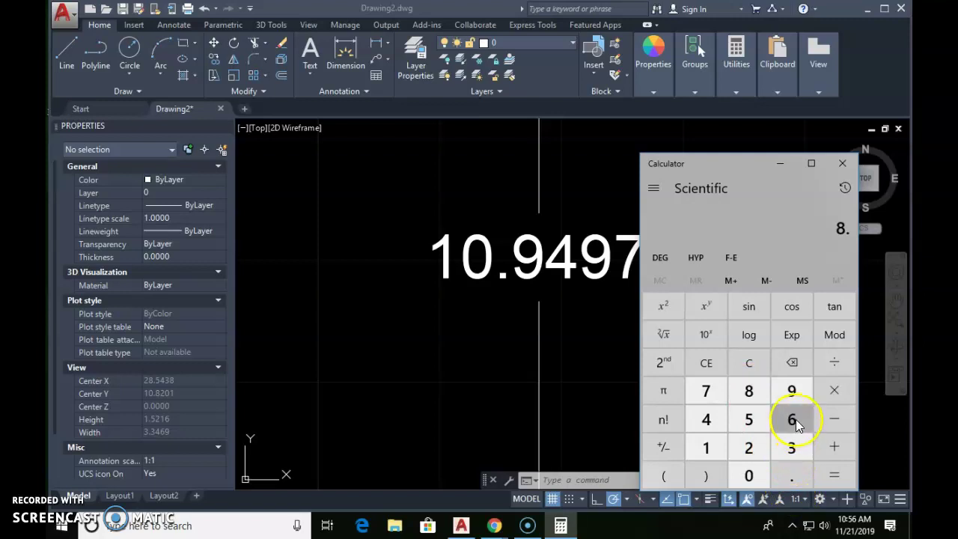
pyautogui.click(837, 364)
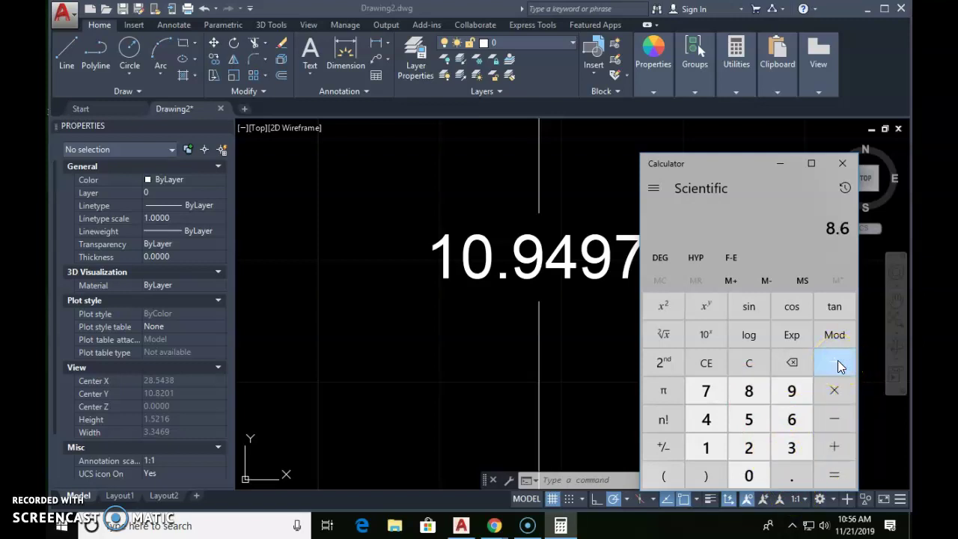
pyautogui.click(706, 445)
pyautogui.click(792, 479)
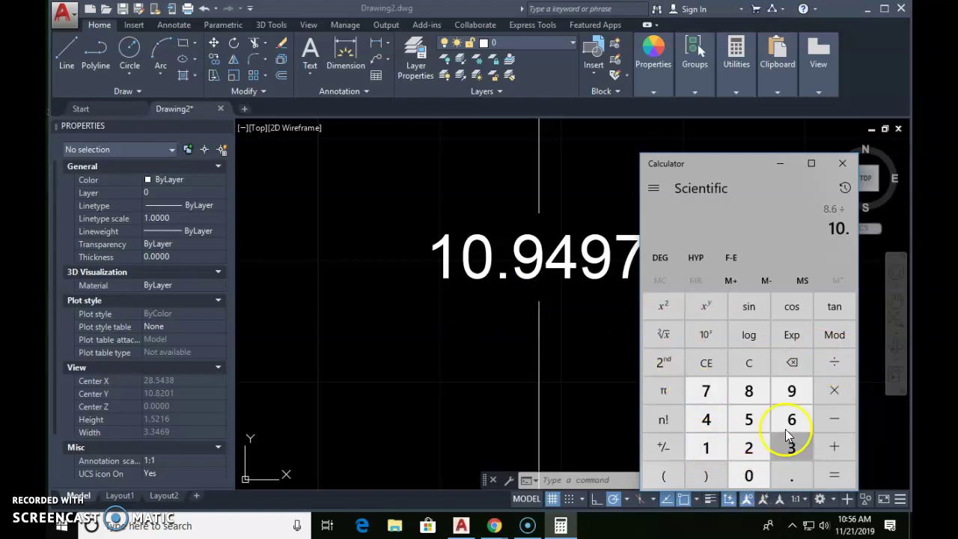
pyautogui.click(791, 390)
pyautogui.click(706, 427)
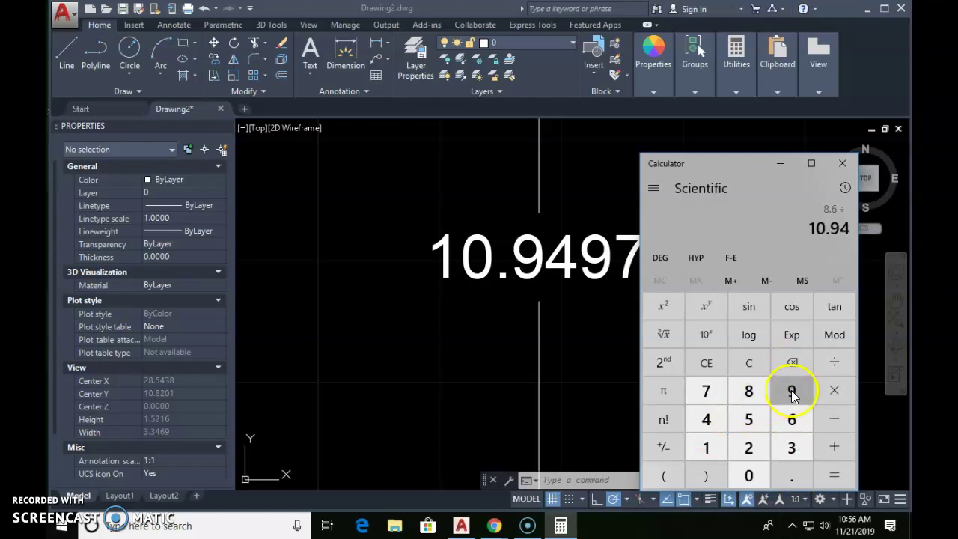
pyautogui.click(791, 391)
pyautogui.click(703, 391)
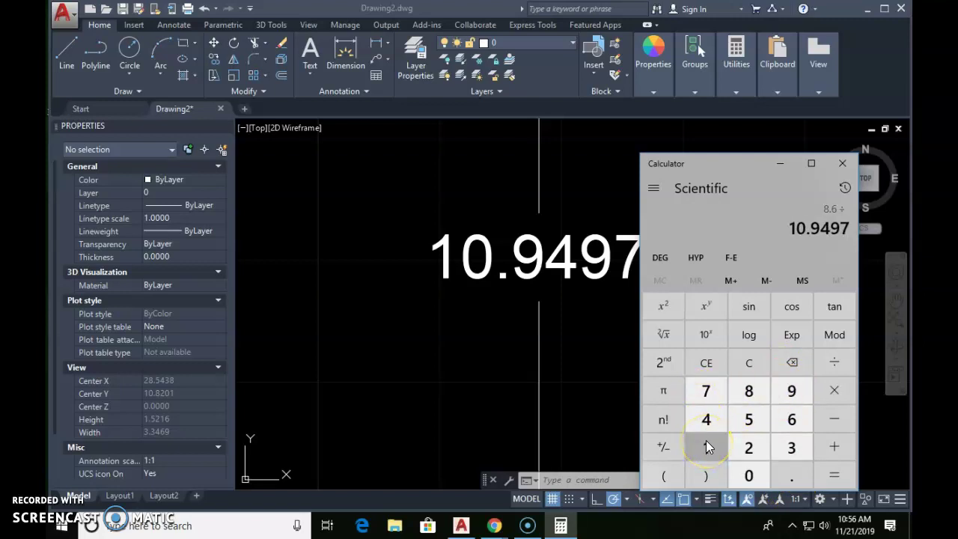
pyautogui.click(840, 479)
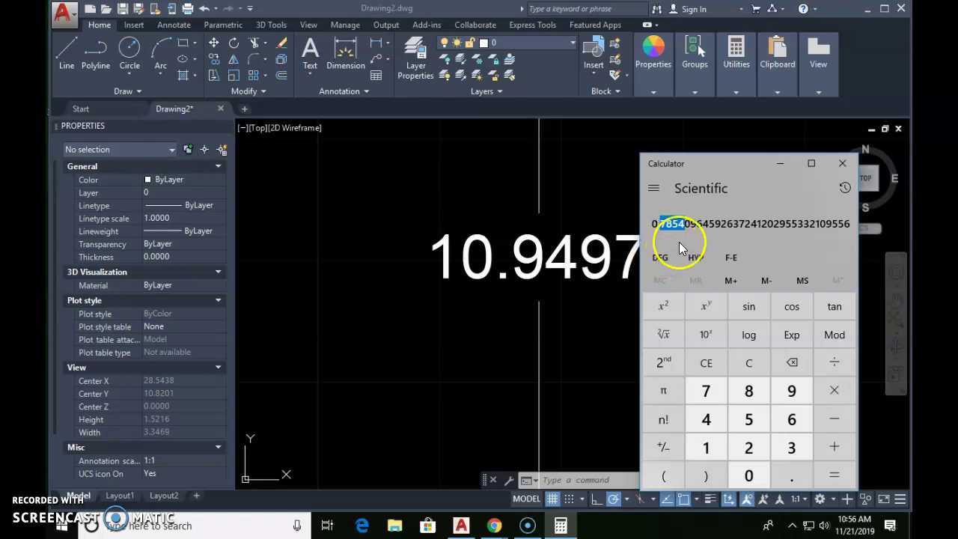
pyautogui.click(322, 406)
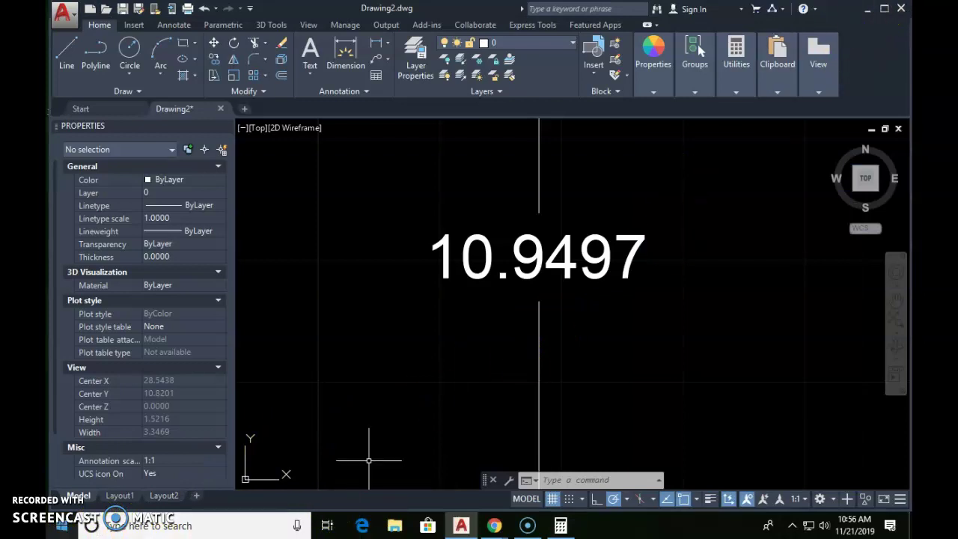
pyautogui.click(867, 14)
pyautogui.click(832, 15)
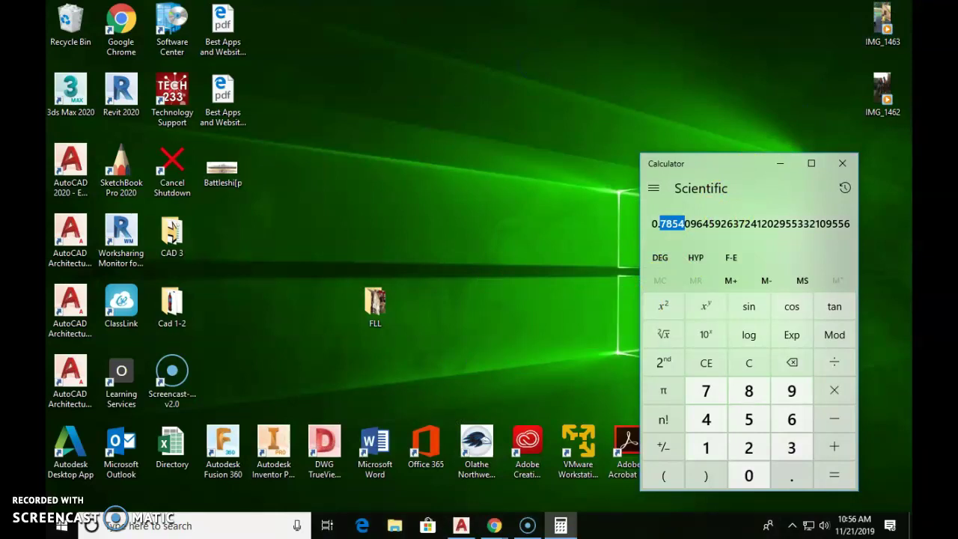
pyautogui.click(514, 242)
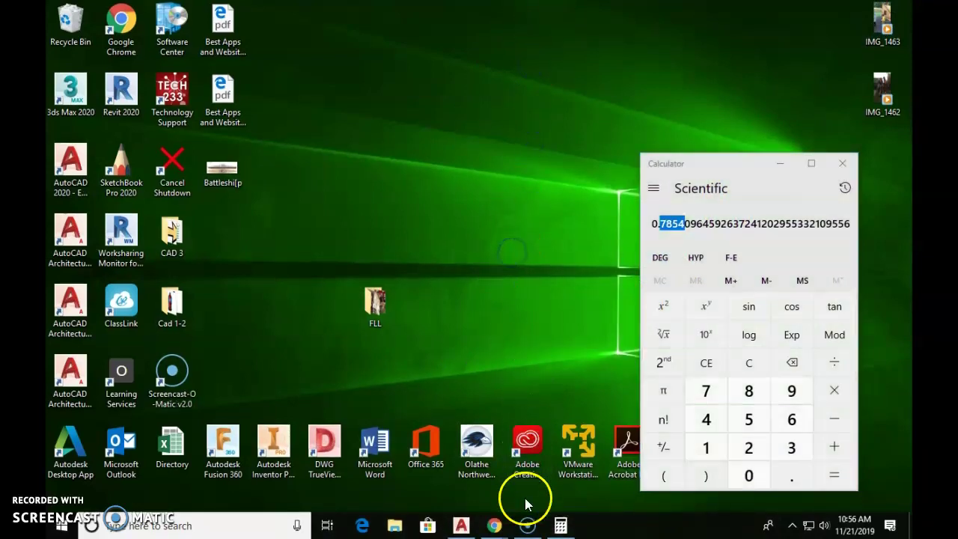
pyautogui.click(185, 497)
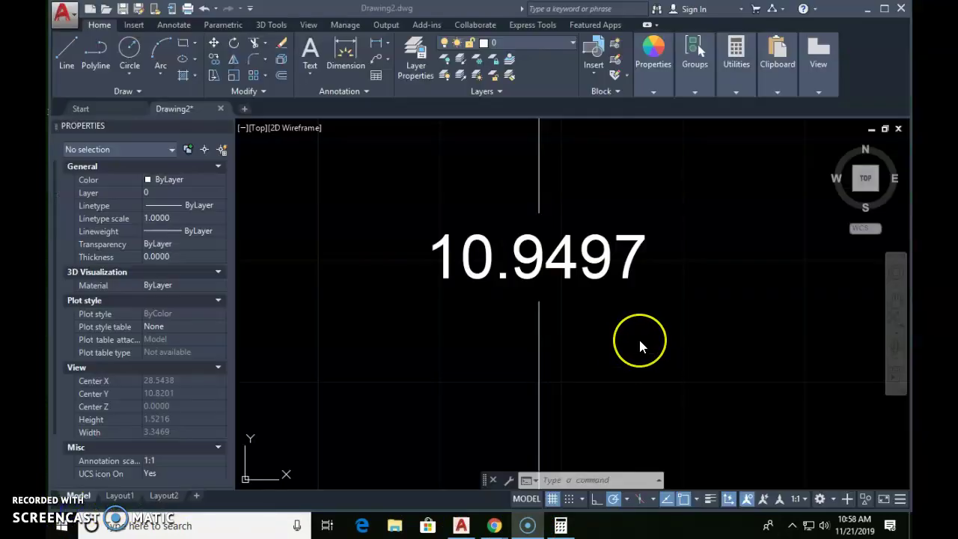
pyautogui.scroll(-2, 640, 343)
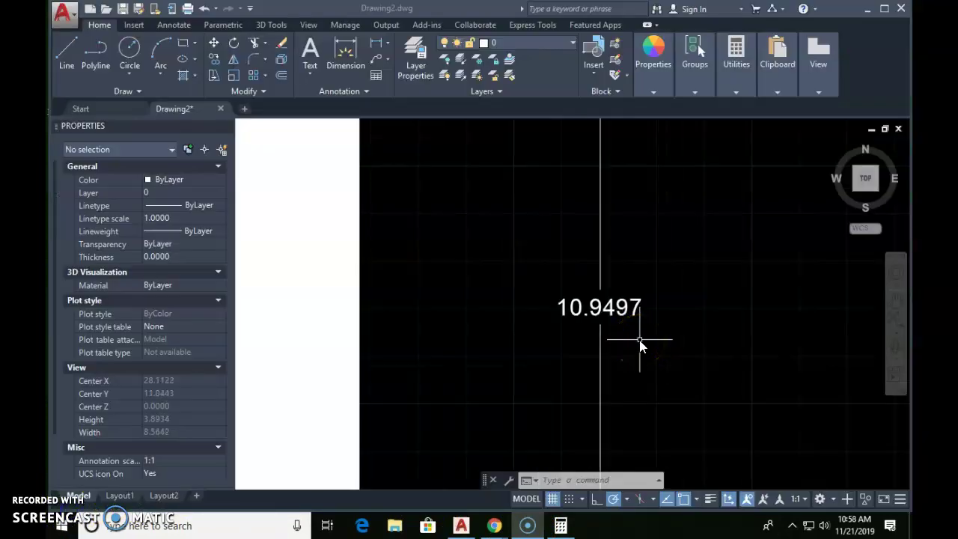
# Get the scale factor 0.7854 from the Calculator's result and return to the AutoCAD drawing.
pyautogui.click(561, 526)
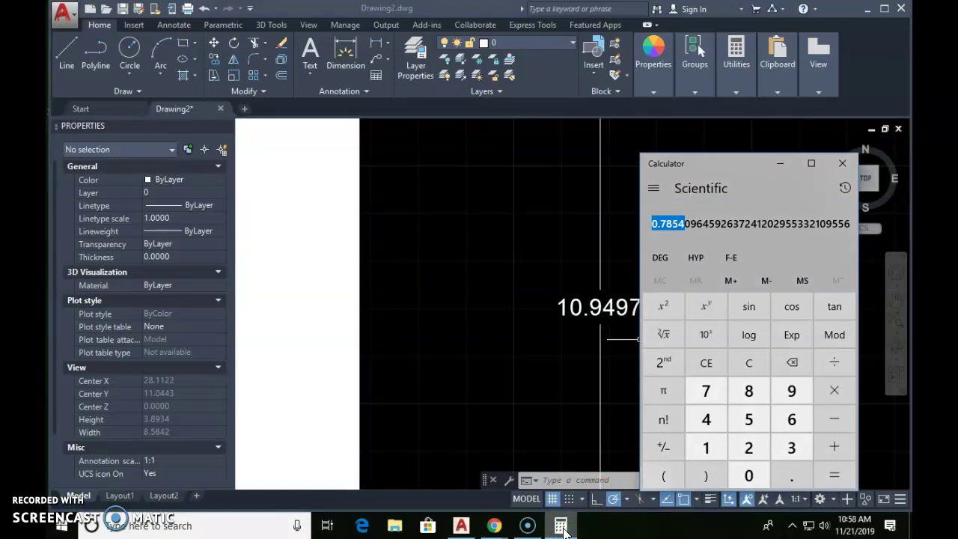
pyautogui.click(560, 526)
pyautogui.scroll(-4, 602, 375)
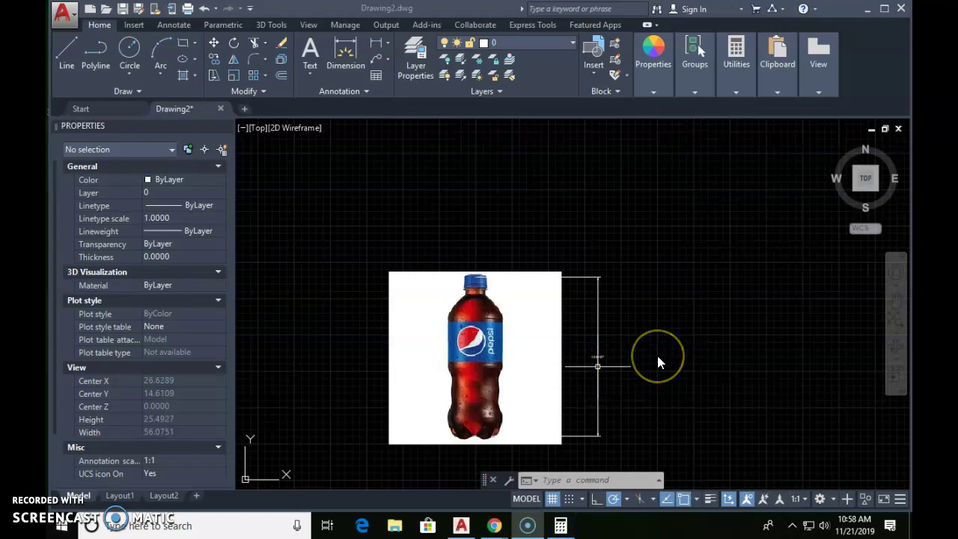
# Scale the bottle picture and its height dimension by 0.7854 from a base point just above the picture.
pyautogui.click(656, 254)
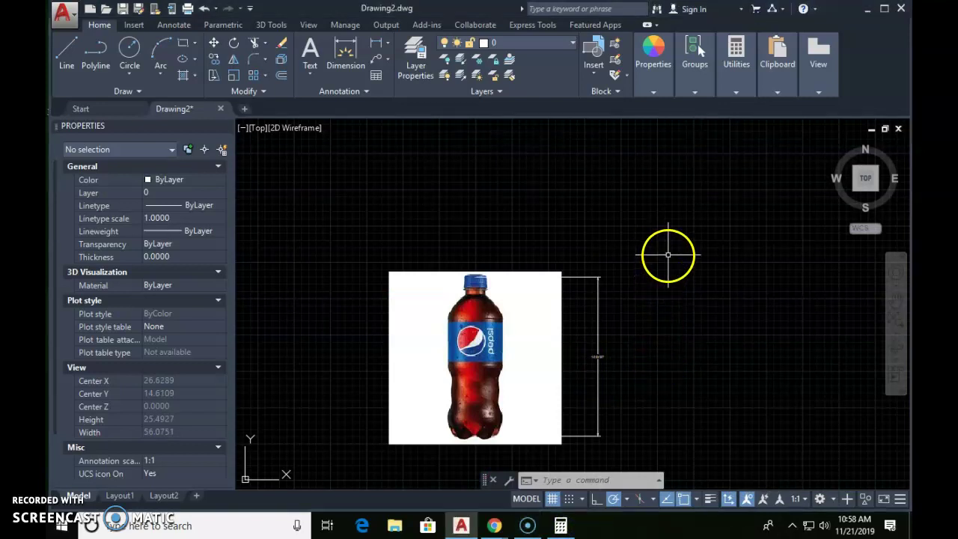
pyautogui.write('sc')
pyautogui.press('Return')
pyautogui.click(665, 238)
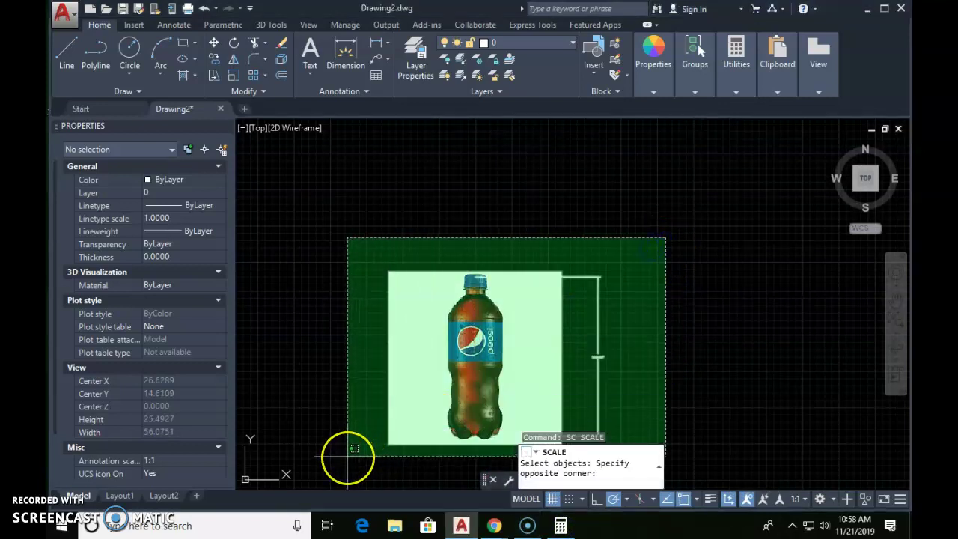
pyautogui.click(349, 455)
pyautogui.press('Return')
pyautogui.click(427, 237)
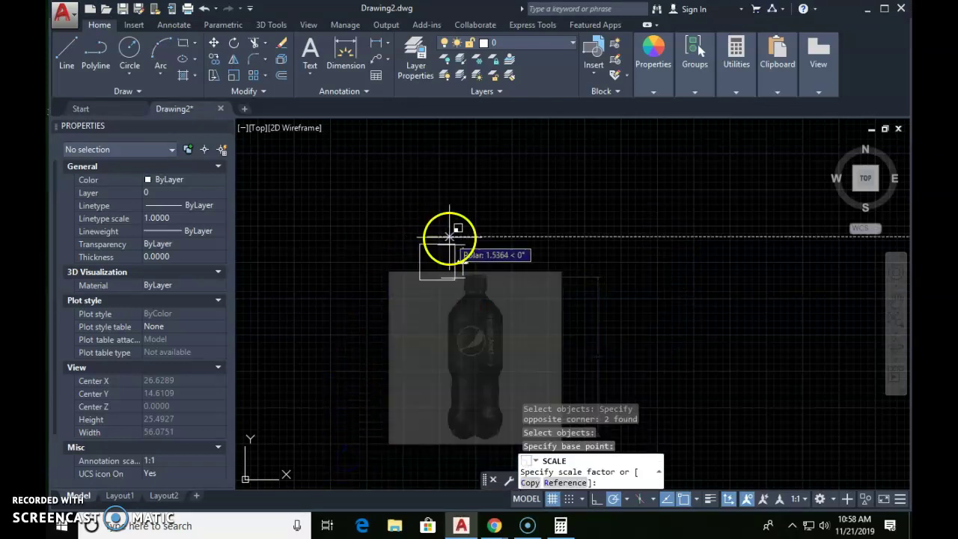
pyautogui.rightClick(612, 483)
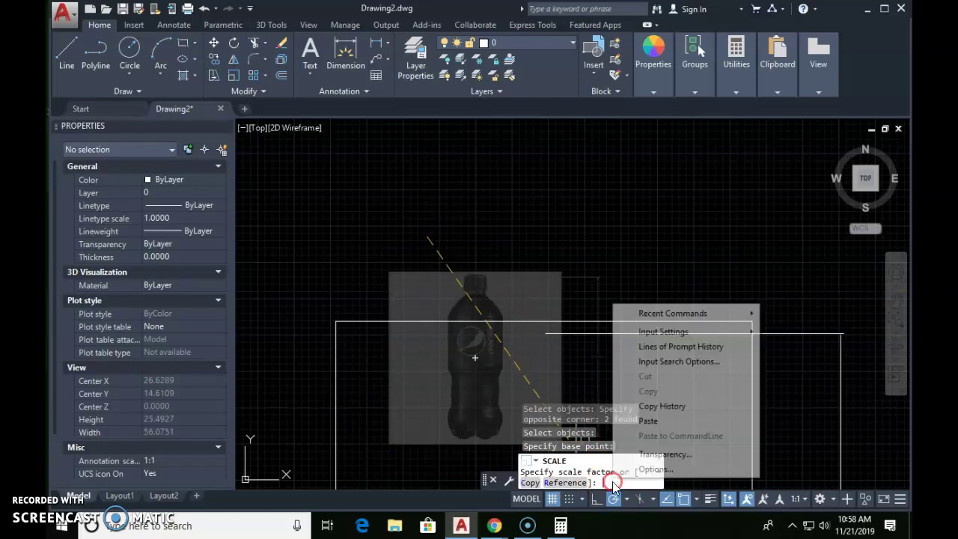
pyautogui.click(656, 425)
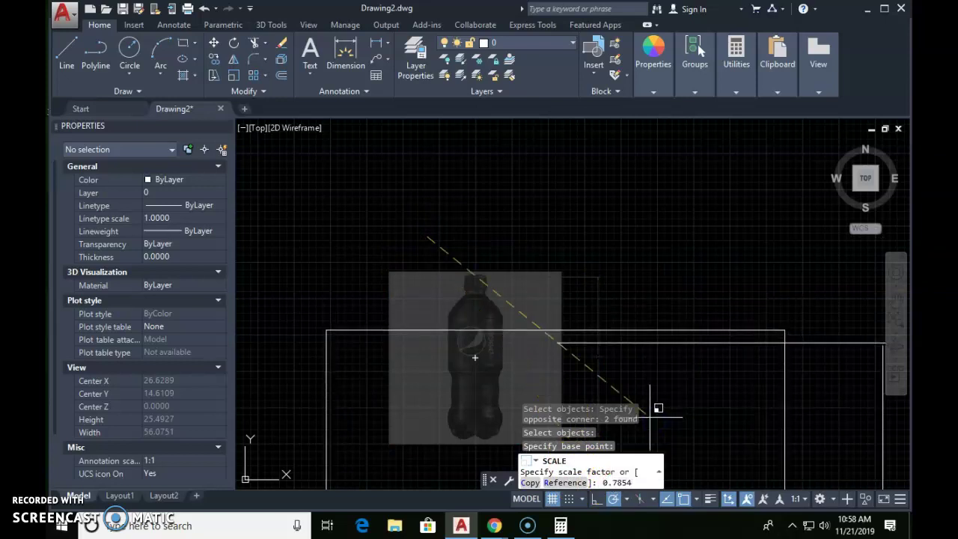
pyautogui.press('Return')
# Examine the height dimension's text to check the size of the scaled bottle.
pyautogui.scroll(2, 558, 321)
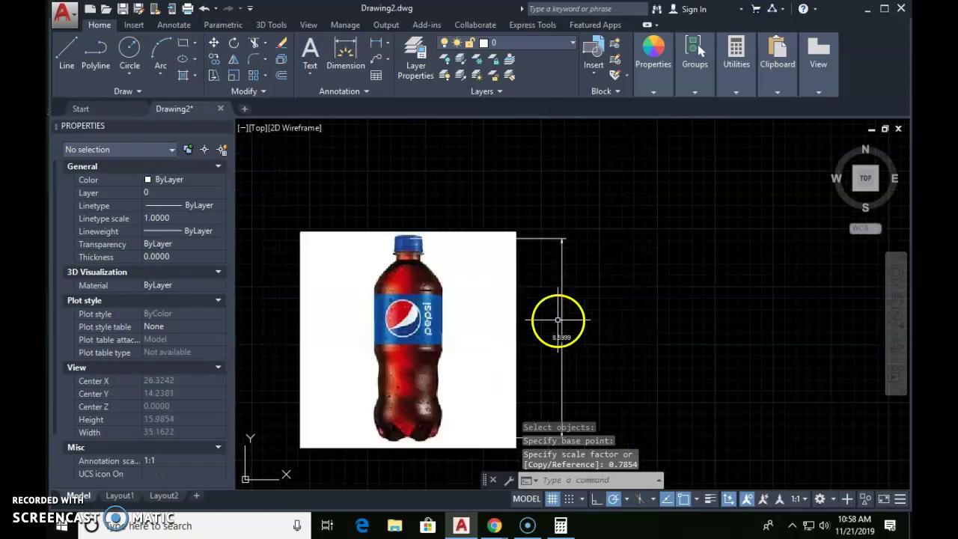
pyautogui.scroll(5, 558, 320)
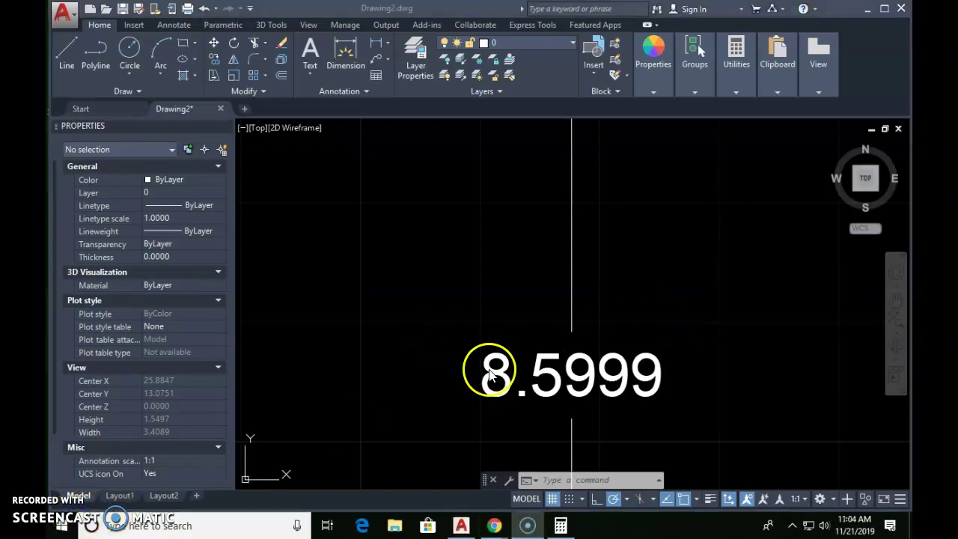
pyautogui.scroll(-2, 490, 378)
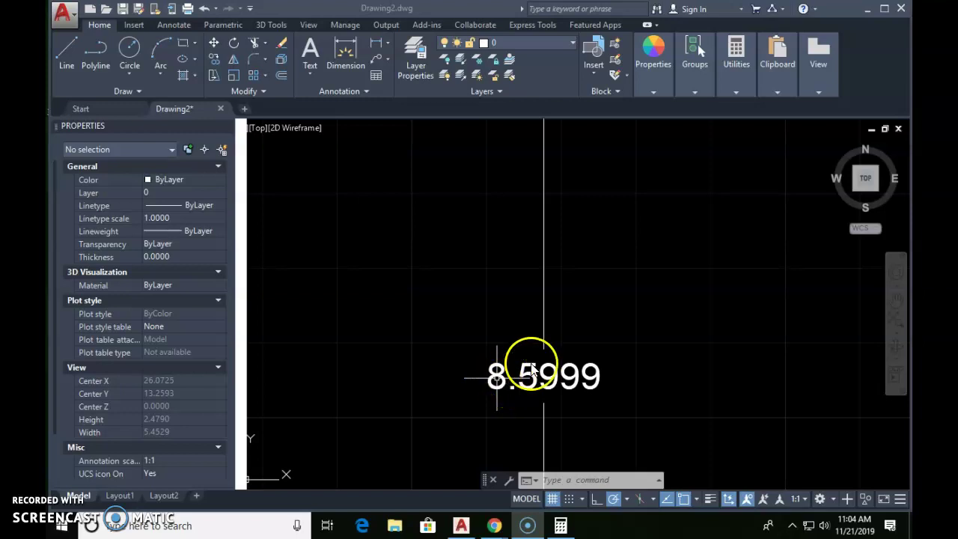
pyautogui.scroll(-1, 514, 345)
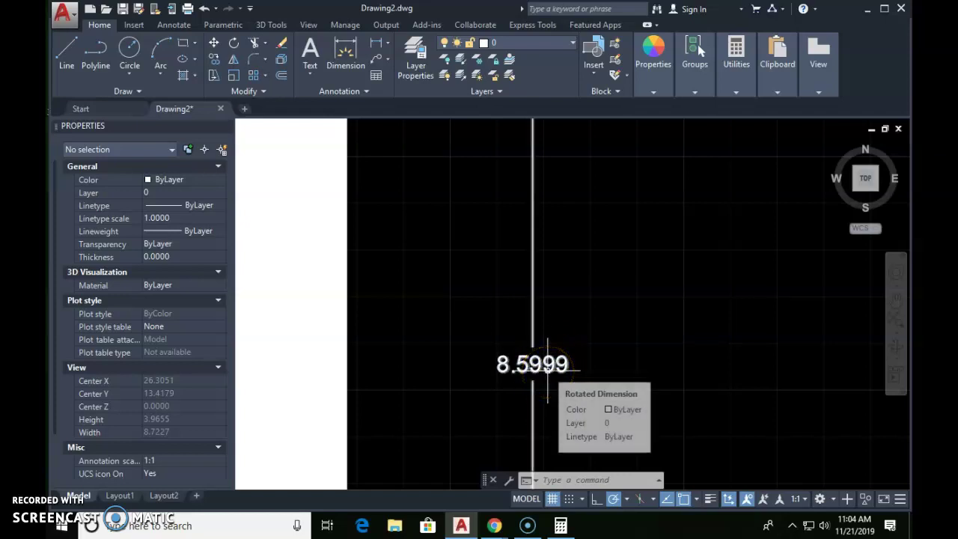
pyautogui.moveTo(531, 364)
pyautogui.mouseDown()
pyautogui.moveTo(603, 368)
pyautogui.moveTo(589, 368)
pyautogui.mouseUp()
# Erase the vertical height dimension beside the bottle picture.
pyautogui.scroll(-5, 588, 368)
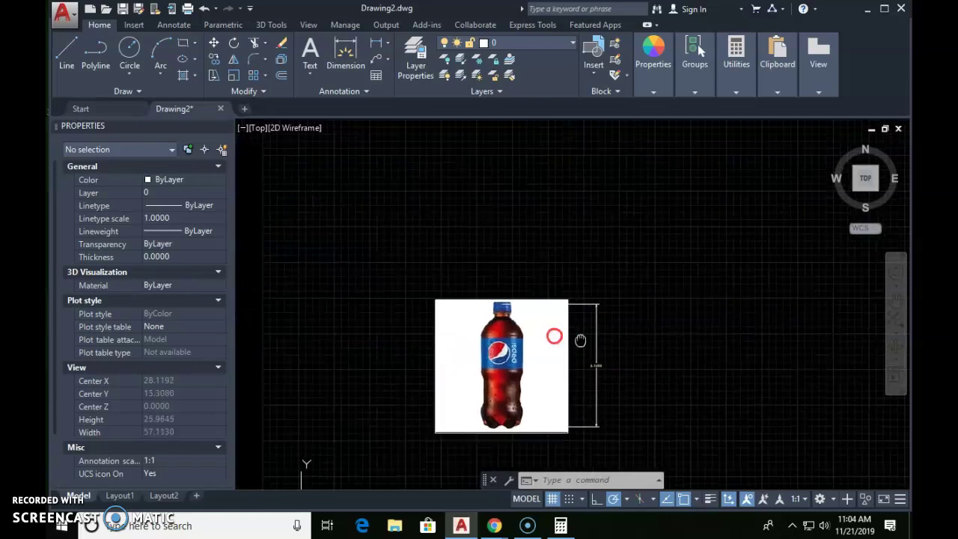
pyautogui.scroll(3, 535, 334)
pyautogui.scroll(-4, 653, 345)
pyautogui.scroll(2, 666, 349)
pyautogui.moveTo(650, 349); pyautogui.dragTo(623, 340, button='middle')
pyautogui.moveTo(761, 341)
pyautogui.mouseDown()
pyautogui.moveTo(693, 404)
pyautogui.moveTo(724, 359)
pyautogui.moveTo(693, 400)
pyautogui.mouseUp()
pyautogui.write('e')
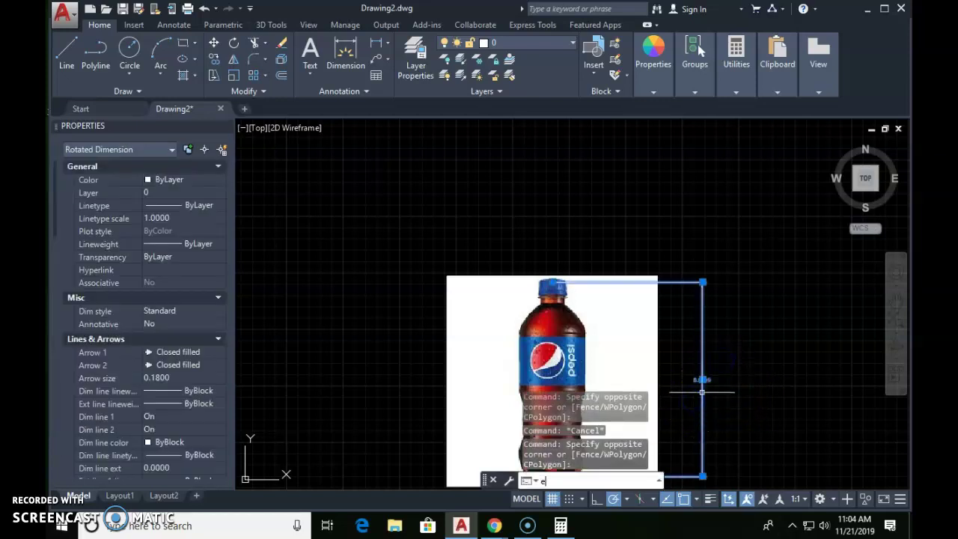
pyautogui.press('Return')
pyautogui.moveTo(646, 342); pyautogui.dragTo(631, 293, button='middle')
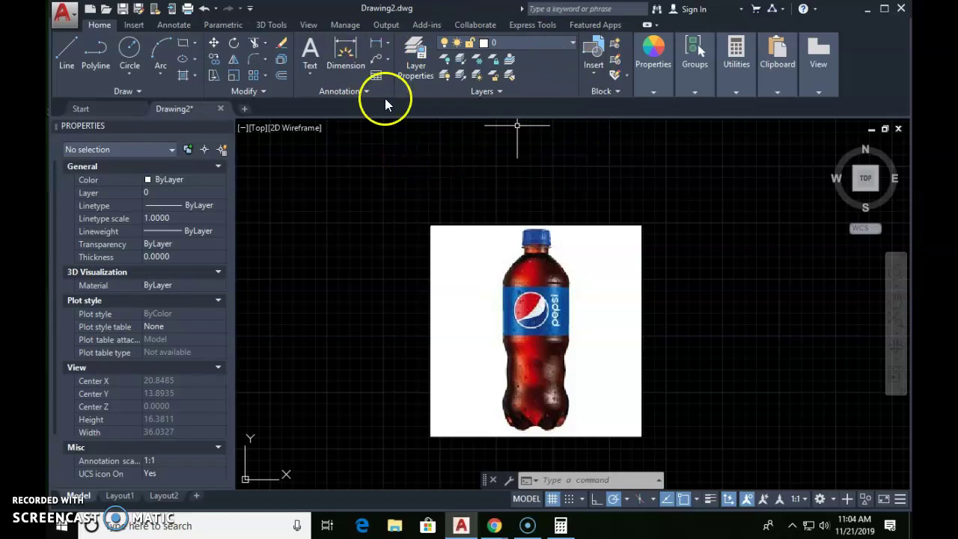
# Create a new layer named Picture and close the layer manager.
pyautogui.click(416, 63)
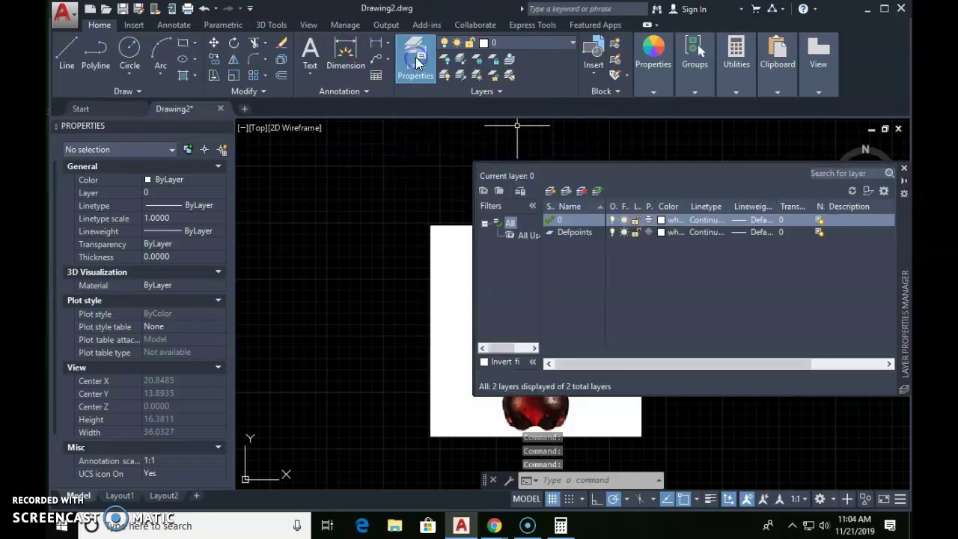
pyautogui.click(552, 192)
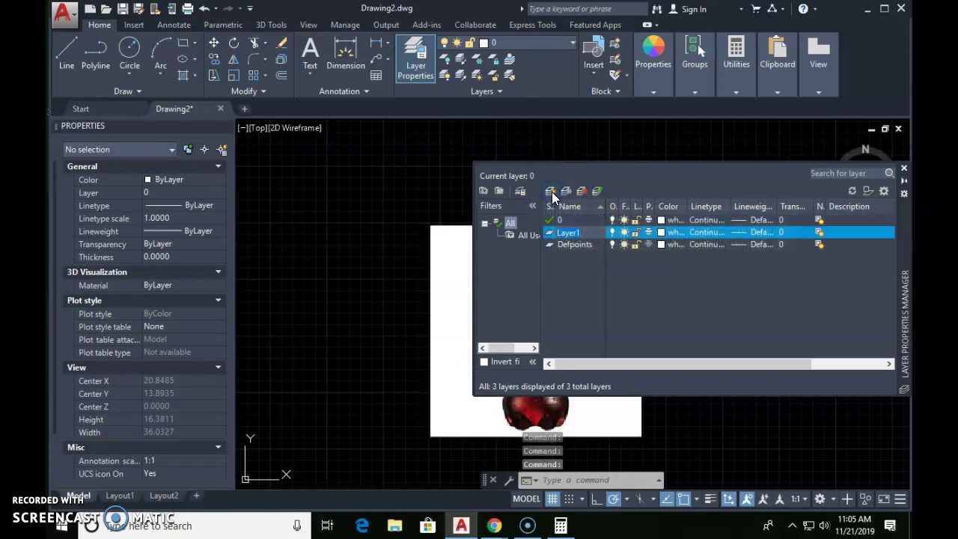
pyautogui.write('Pic')
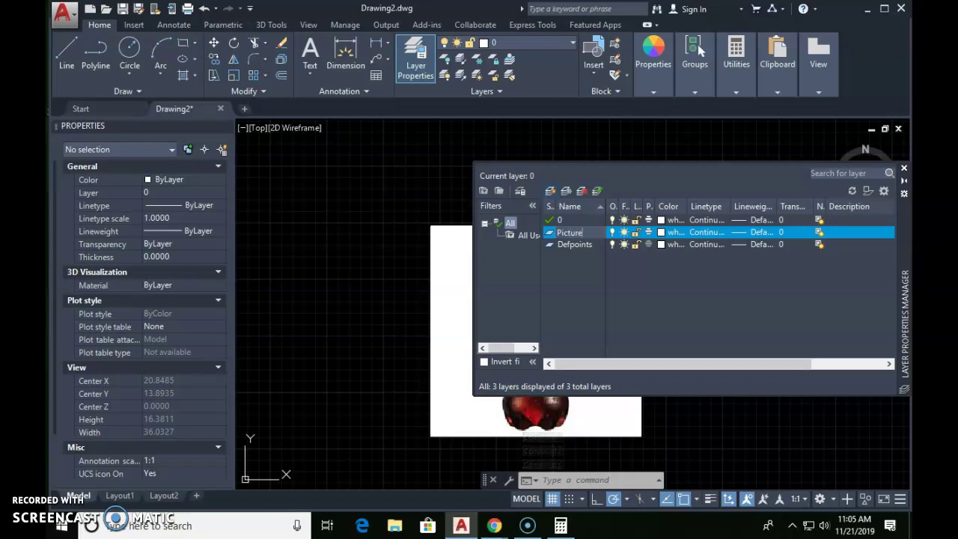
pyautogui.write('ture')
pyautogui.click(663, 206)
pyautogui.click(894, 155)
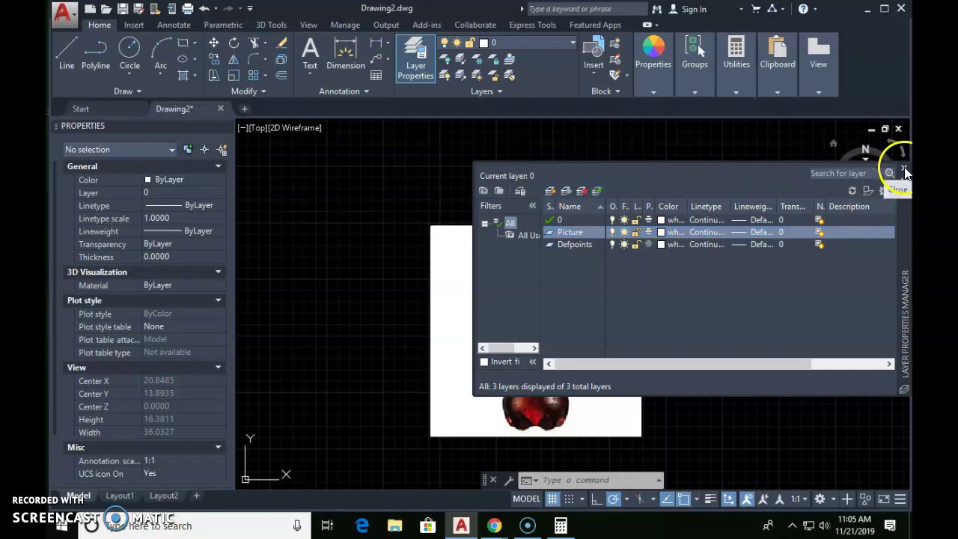
pyautogui.click(904, 171)
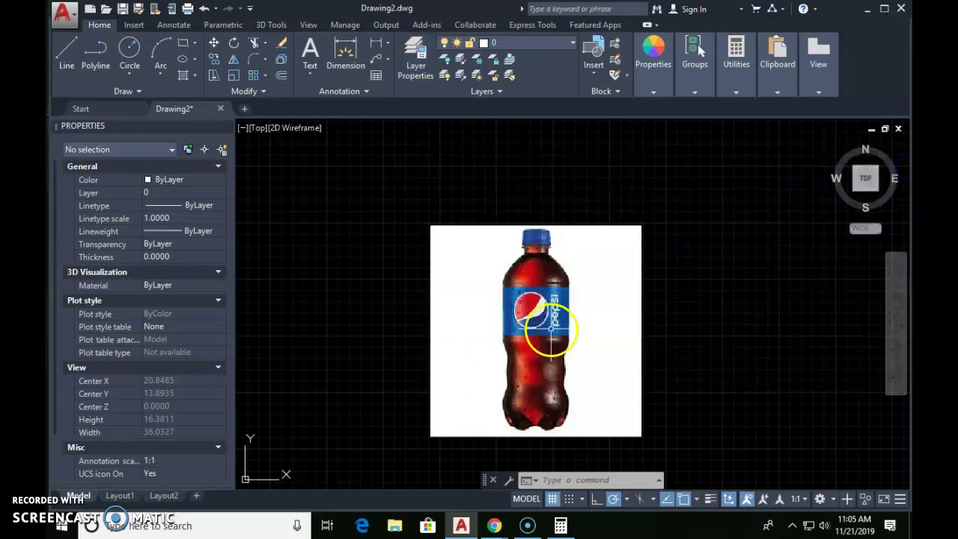
# Move the bottle picture onto the Picture layer and clear the selection.
pyautogui.click(698, 225)
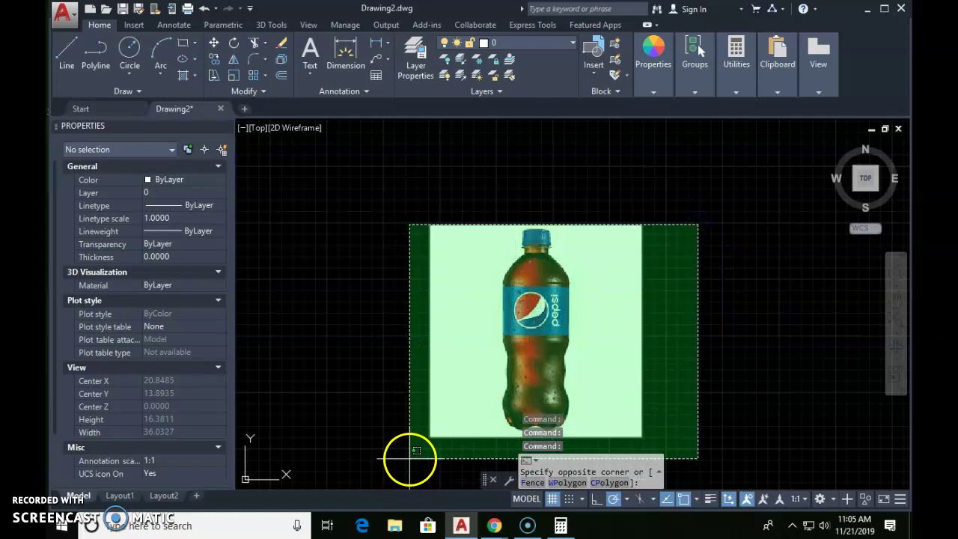
pyautogui.click(666, 363)
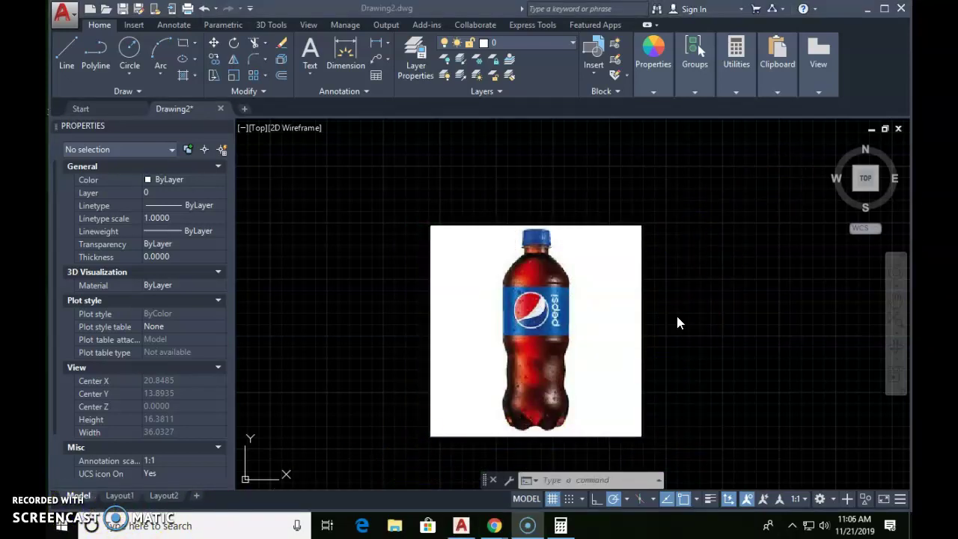
pyautogui.click(684, 359)
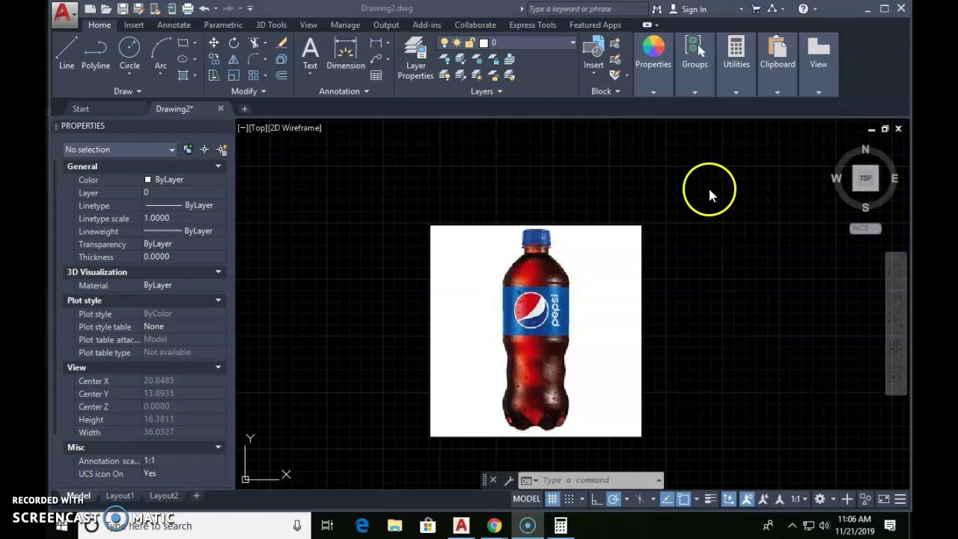
pyautogui.click(382, 217)
pyautogui.click(689, 460)
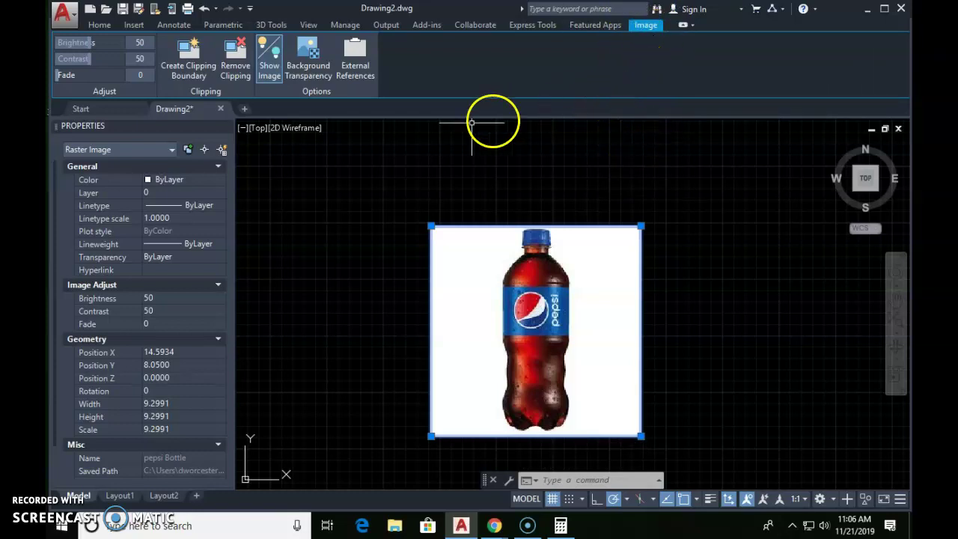
pyautogui.click(100, 26)
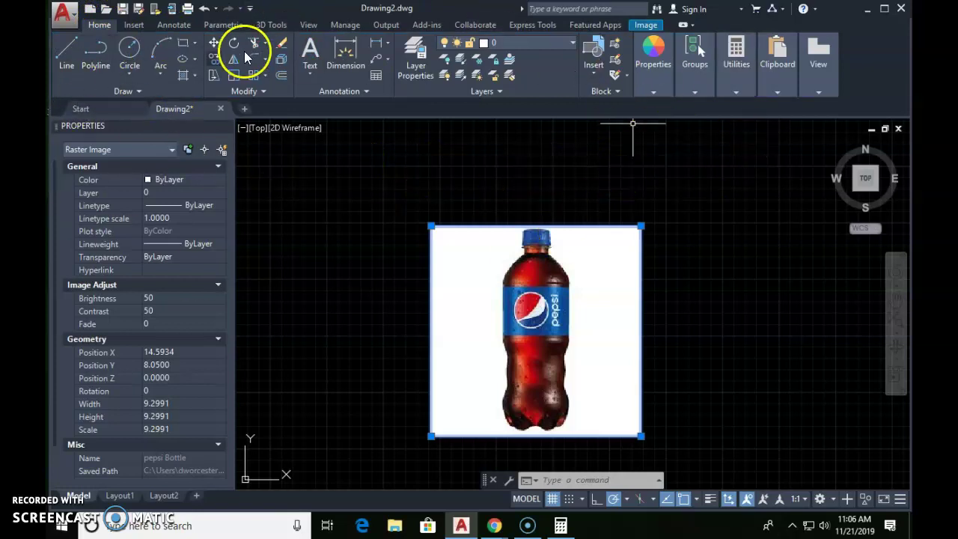
pyautogui.click(542, 42)
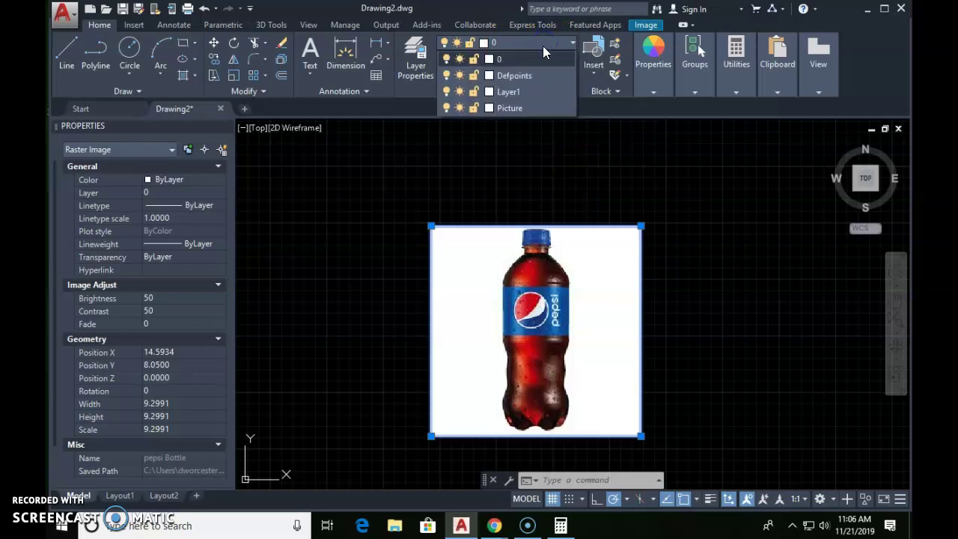
pyautogui.click(510, 109)
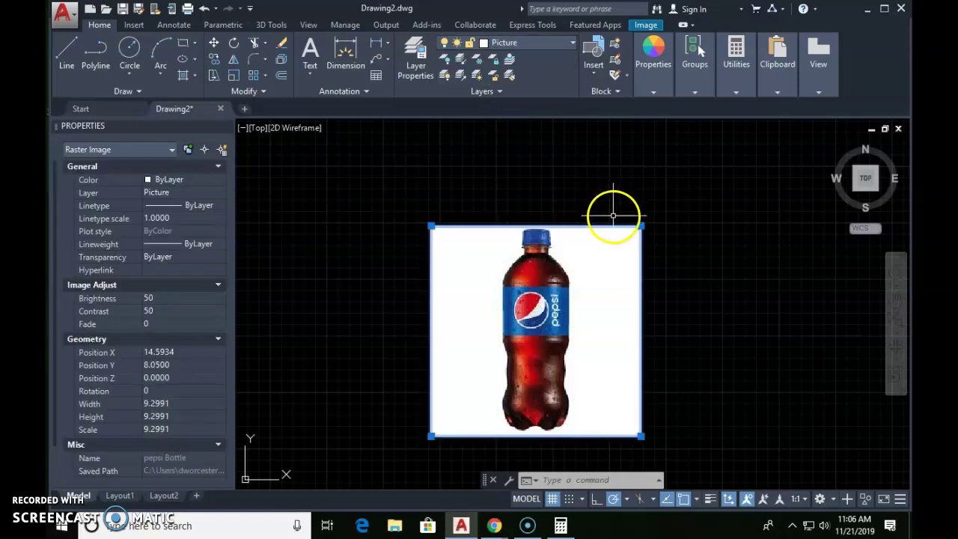
pyautogui.press('Escape')
pyautogui.press('Escape')
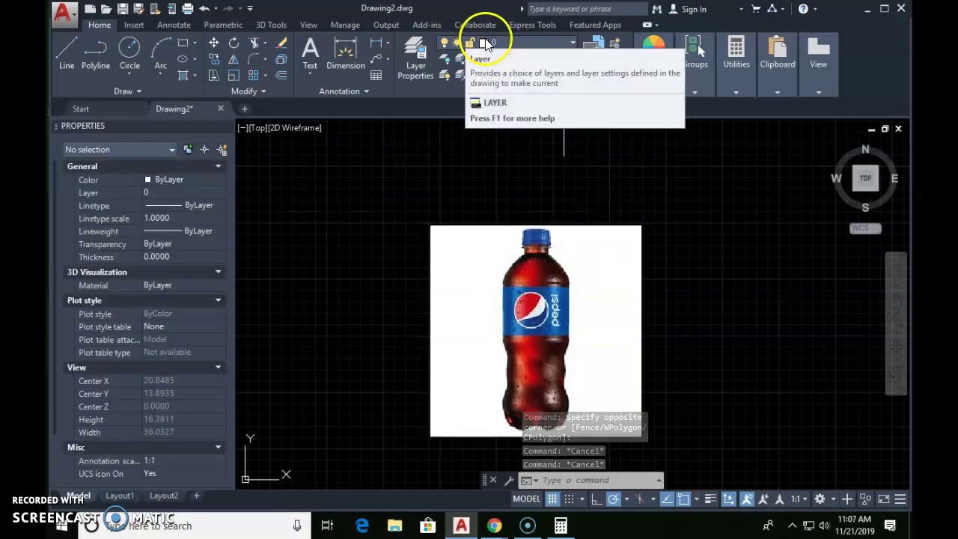
# Freeze the Picture layer to hide the bottle picture, and thaw it again.
pyautogui.click(552, 43)
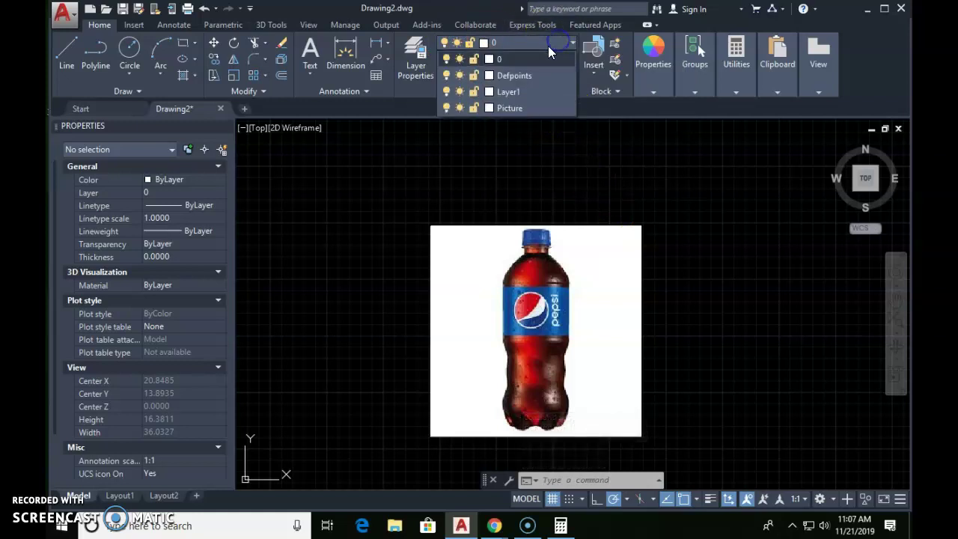
pyautogui.click(459, 108)
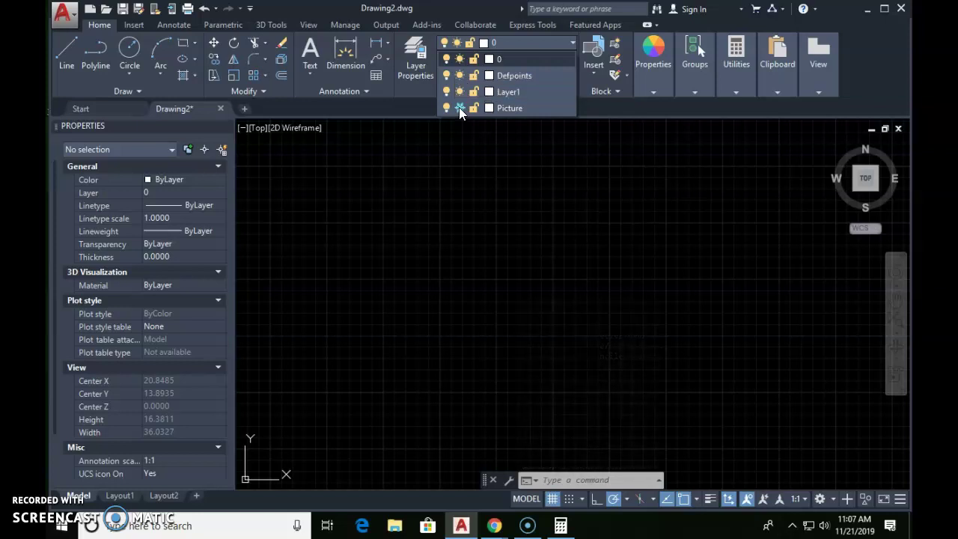
pyautogui.click(459, 107)
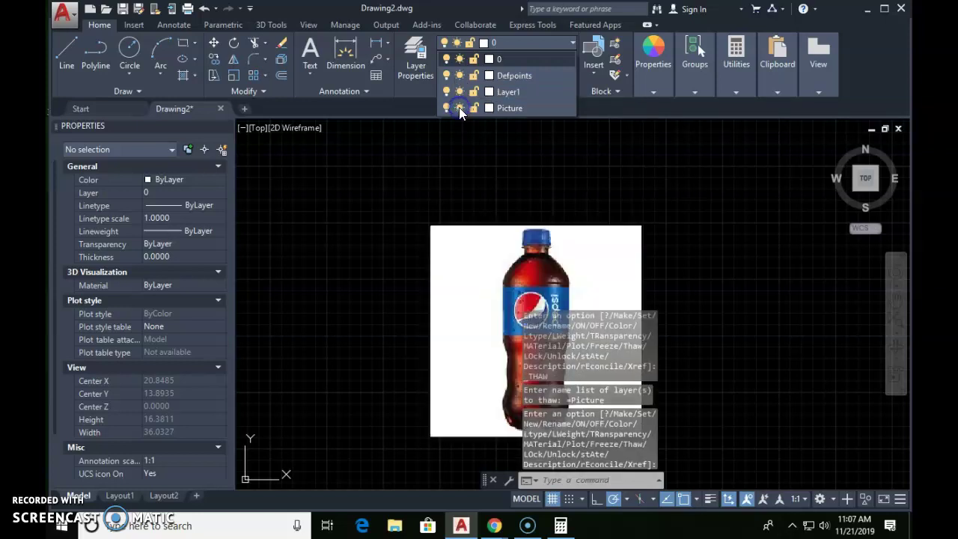
pyautogui.click(471, 174)
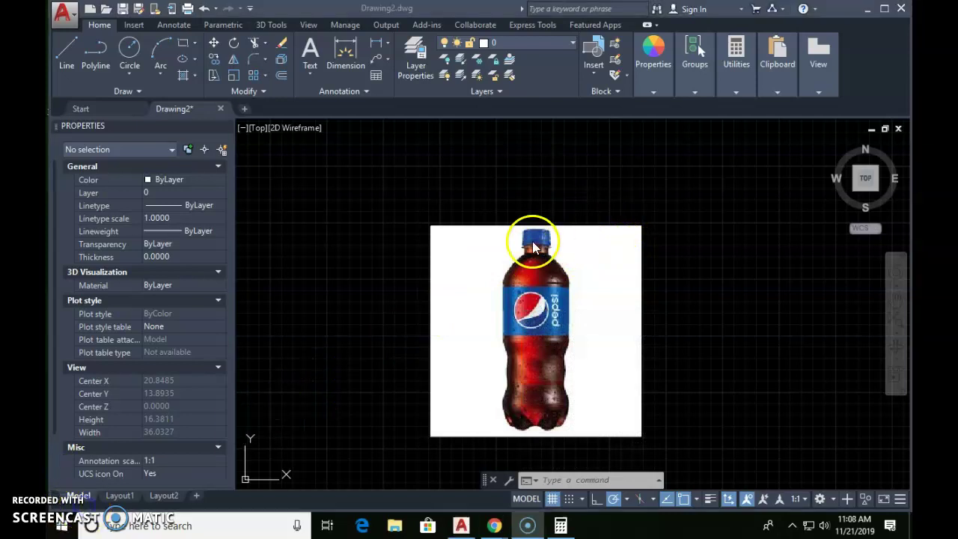
# Draw a line about 0.52 long from the bottle cap's top middle to its left corner, continuing about 0.63 straight down the cap's side.
pyautogui.scroll(2, 536, 239)
pyautogui.scroll(2, 535, 240)
pyautogui.scroll(2, 536, 245)
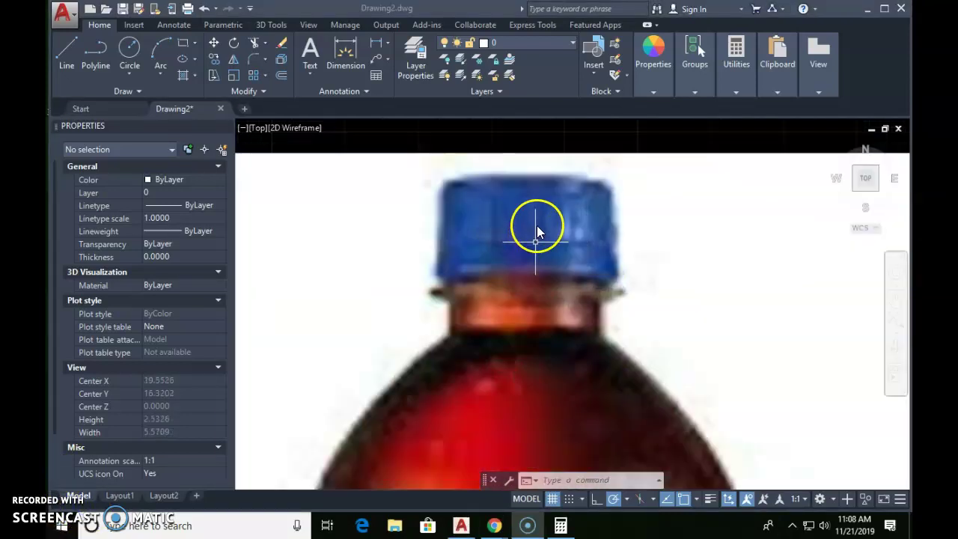
pyautogui.scroll(2, 536, 218)
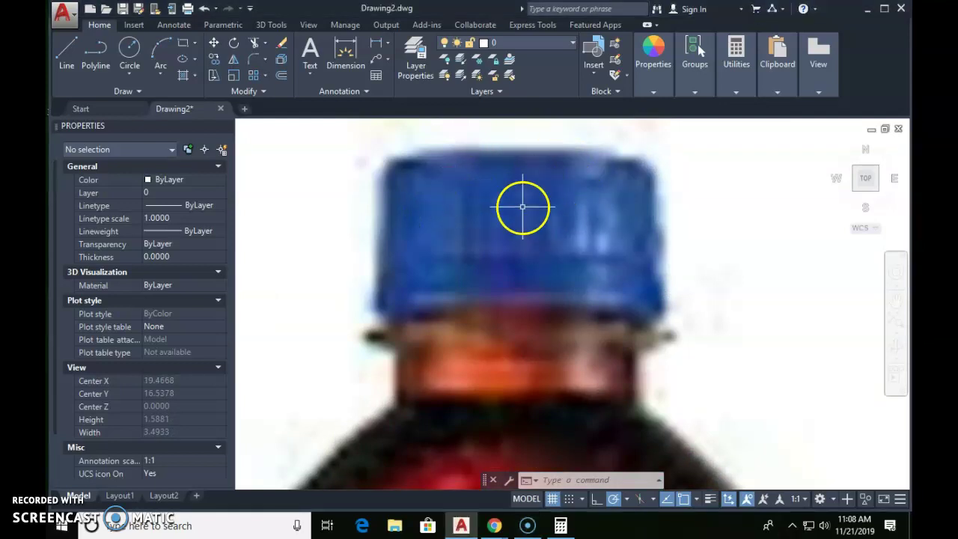
pyautogui.write('l')
pyautogui.press('Return')
pyautogui.scroll(2, 539, 174)
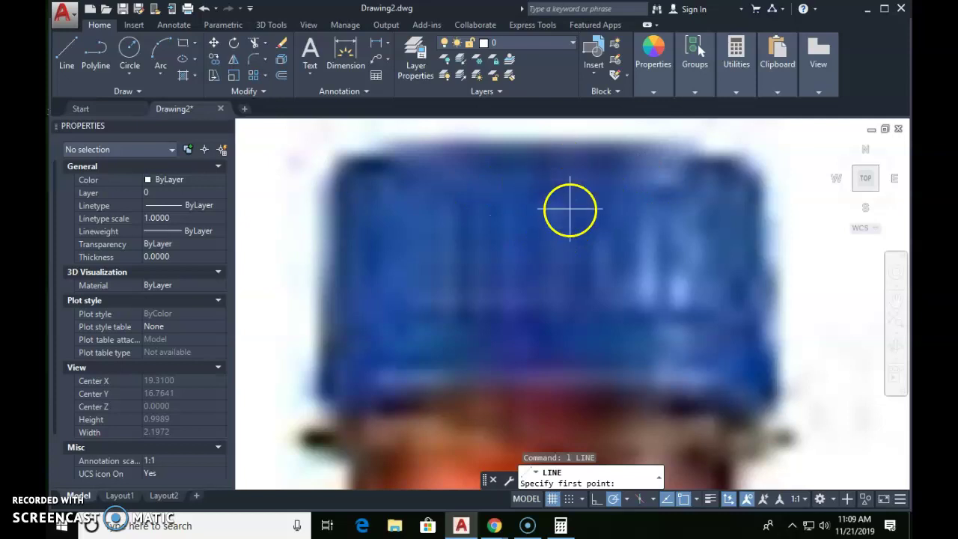
pyautogui.click(556, 172)
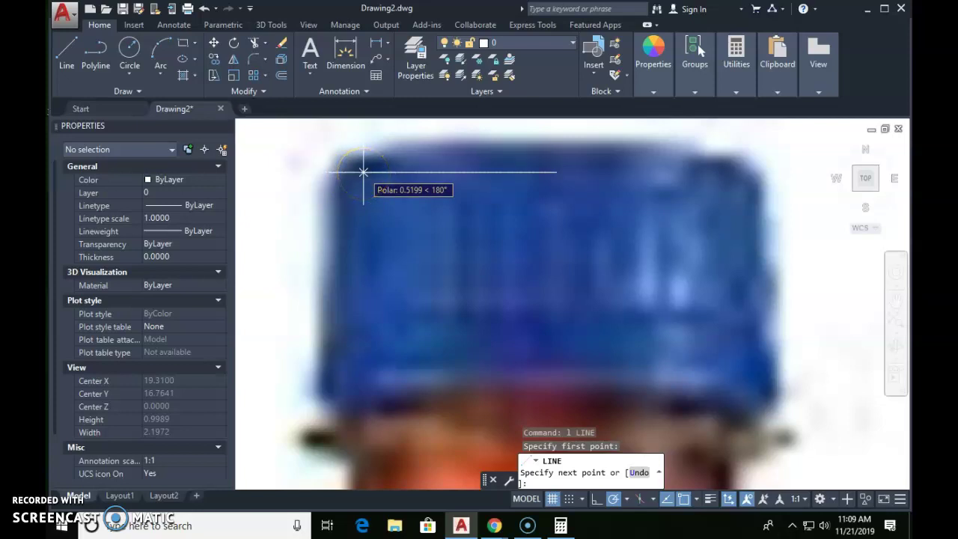
pyautogui.click(363, 172)
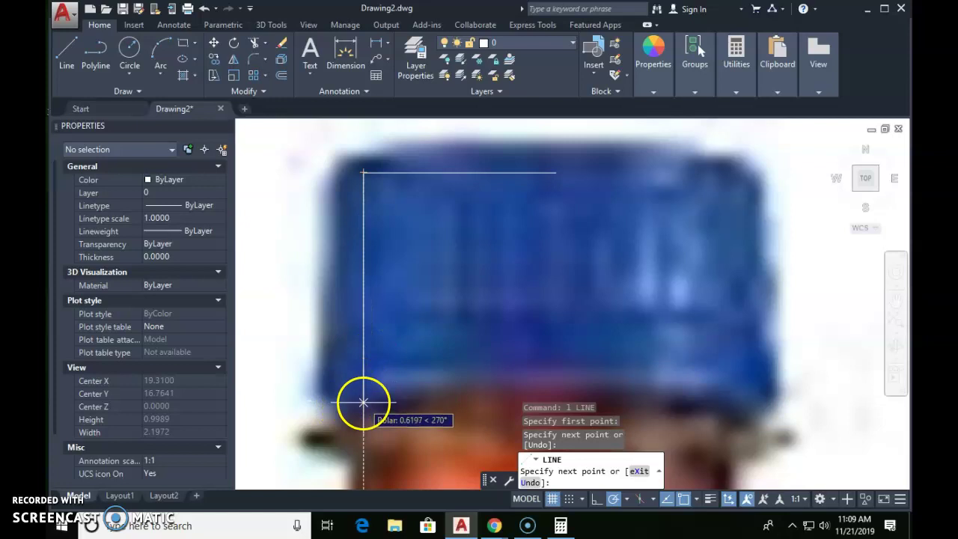
pyautogui.moveTo(363, 400); pyautogui.dragTo(414, 267, button='middle')
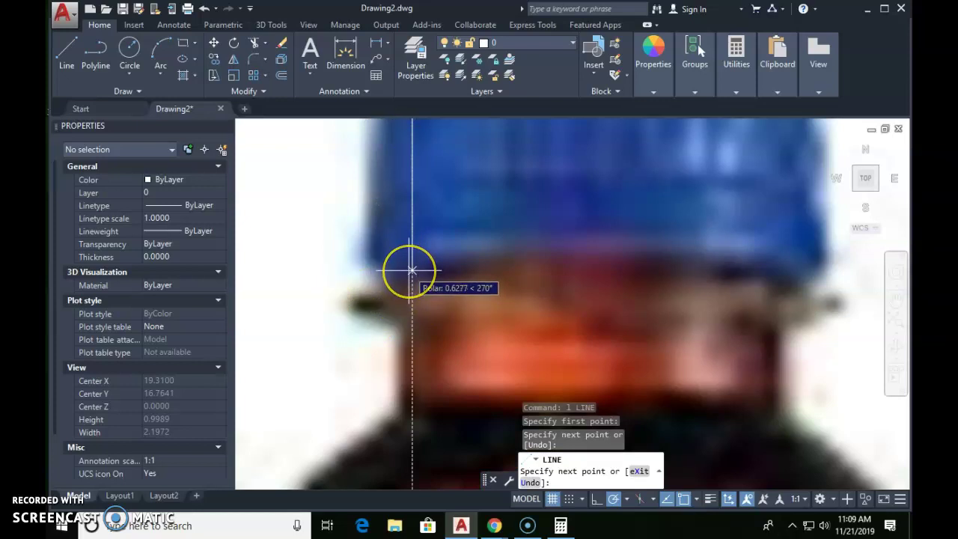
pyautogui.click(412, 269)
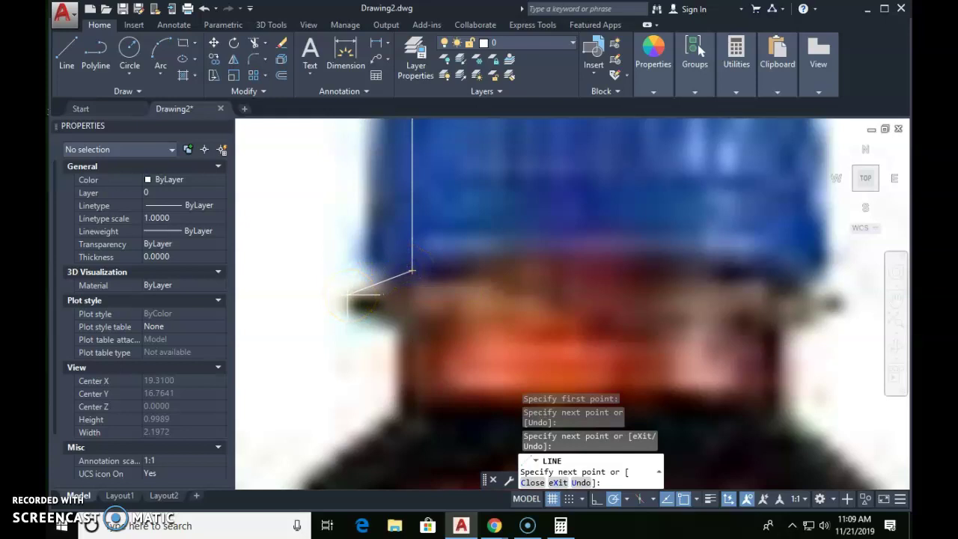
# Continue the line out around the neck ring with an outer edge about 0.05 high, back in, and down to the neck's base.
pyautogui.click(347, 300)
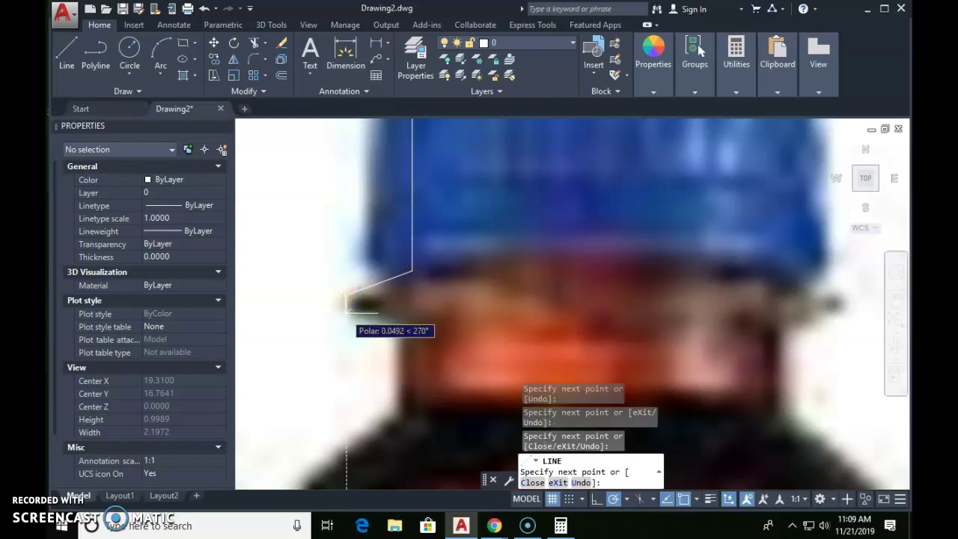
pyautogui.click(346, 314)
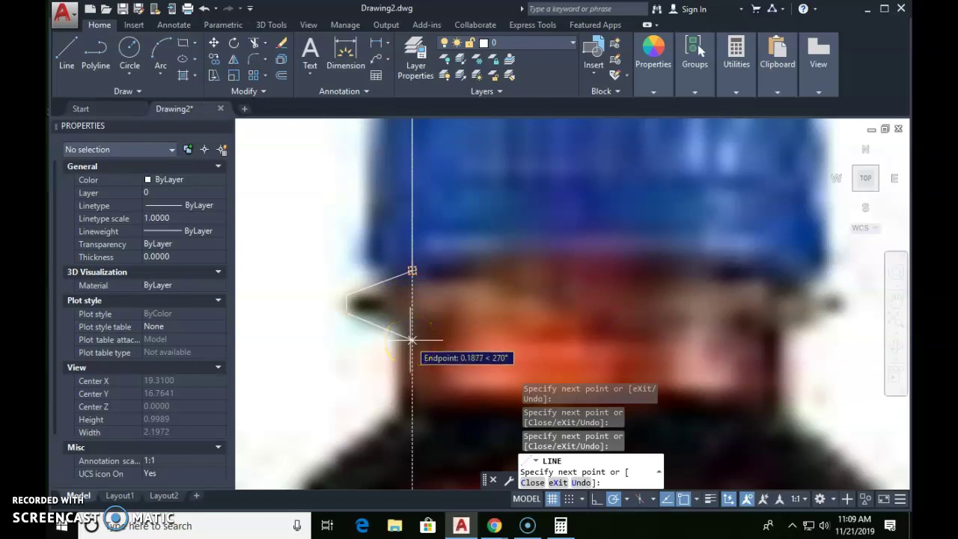
pyautogui.click(411, 340)
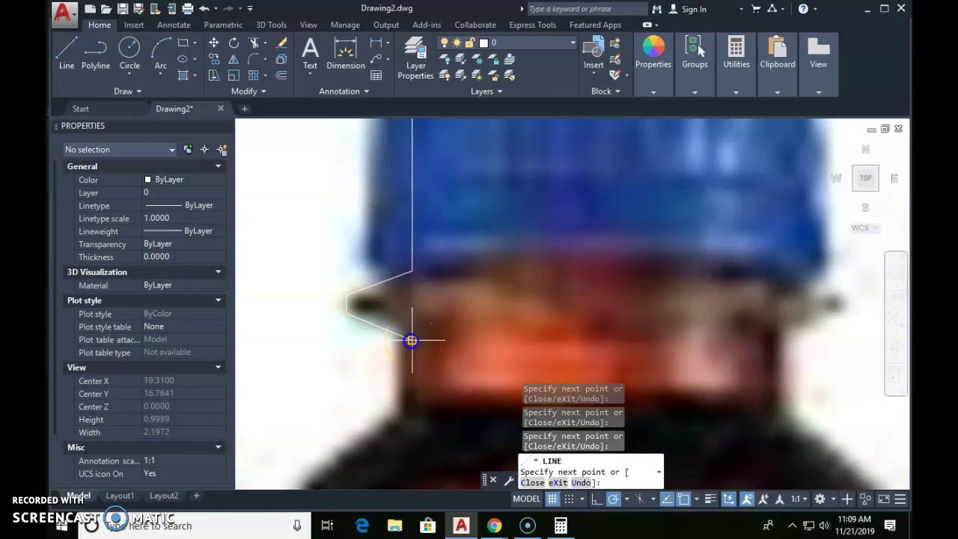
pyautogui.click(412, 408)
pyautogui.press('Escape')
# Set the current object color to Magenta for new geometry.
pyautogui.scroll(-2, 458, 315)
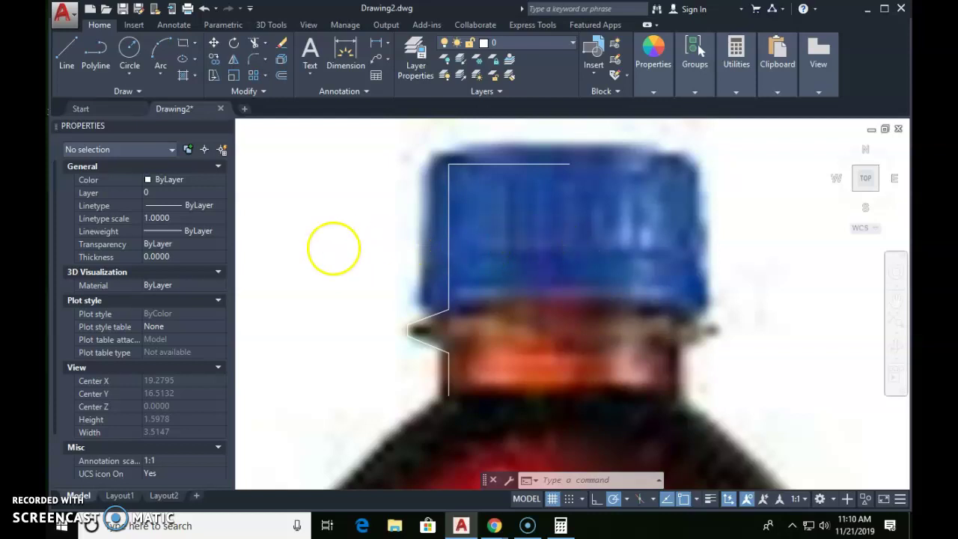
pyautogui.scroll(-2, 558, 248)
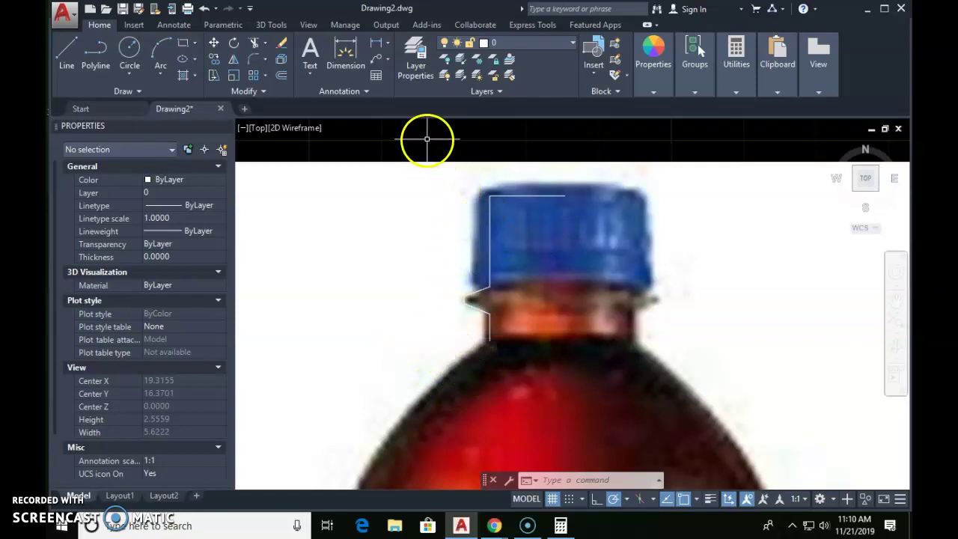
pyautogui.moveTo(661, 74)
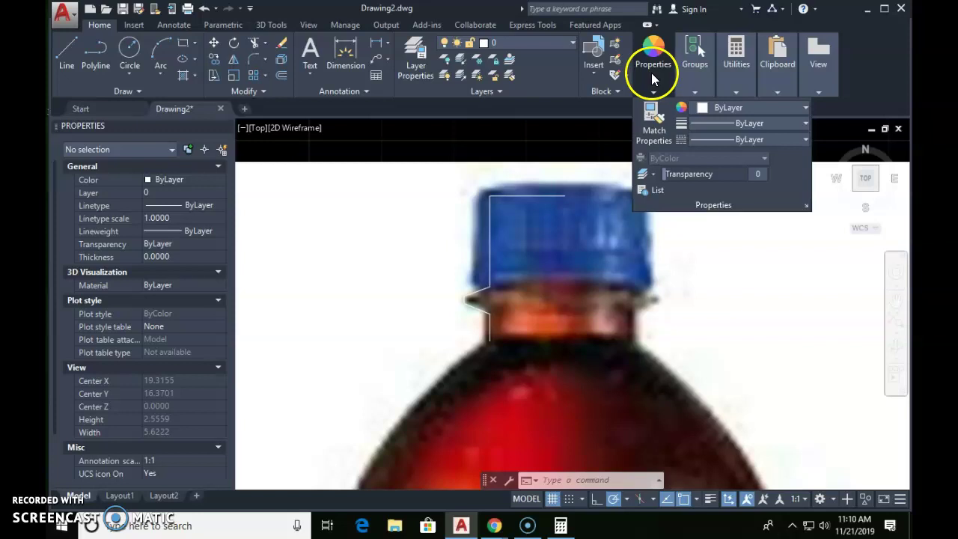
pyautogui.click(741, 108)
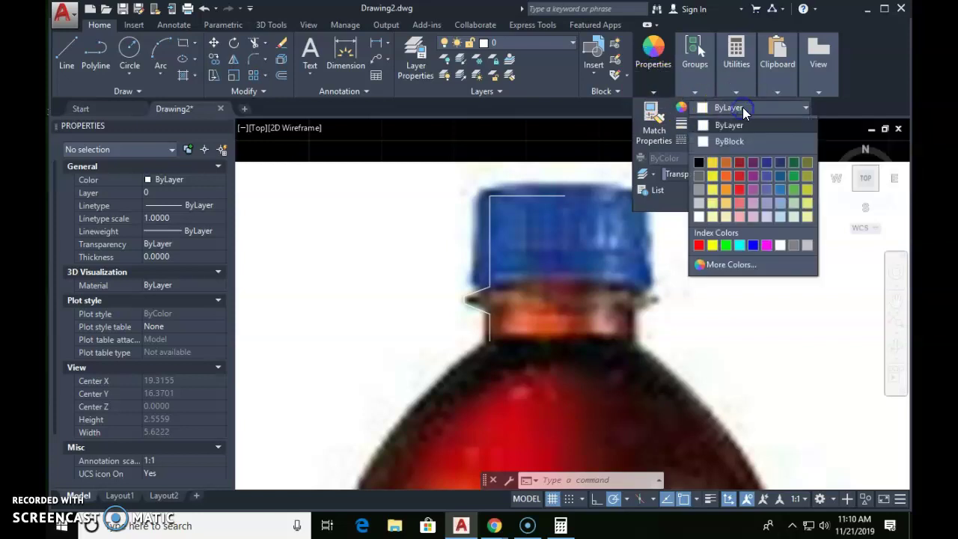
pyautogui.click(766, 245)
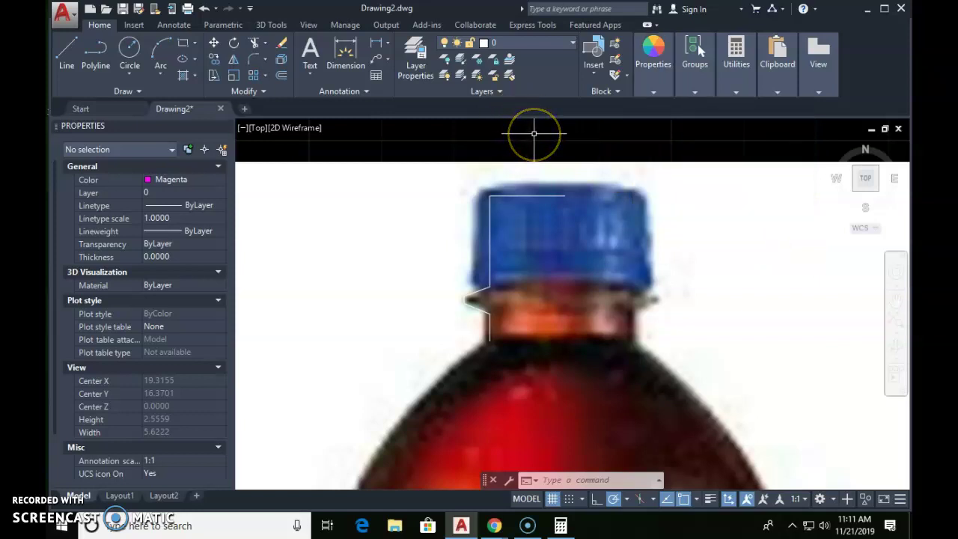
pyautogui.moveTo(536, 139)
pyautogui.mouseDown()
pyautogui.moveTo(543, 157)
pyautogui.moveTo(526, 353)
pyautogui.moveTo(517, 342)
pyautogui.moveTo(592, 159)
pyautogui.mouseUp()
pyautogui.moveTo(653, 89)
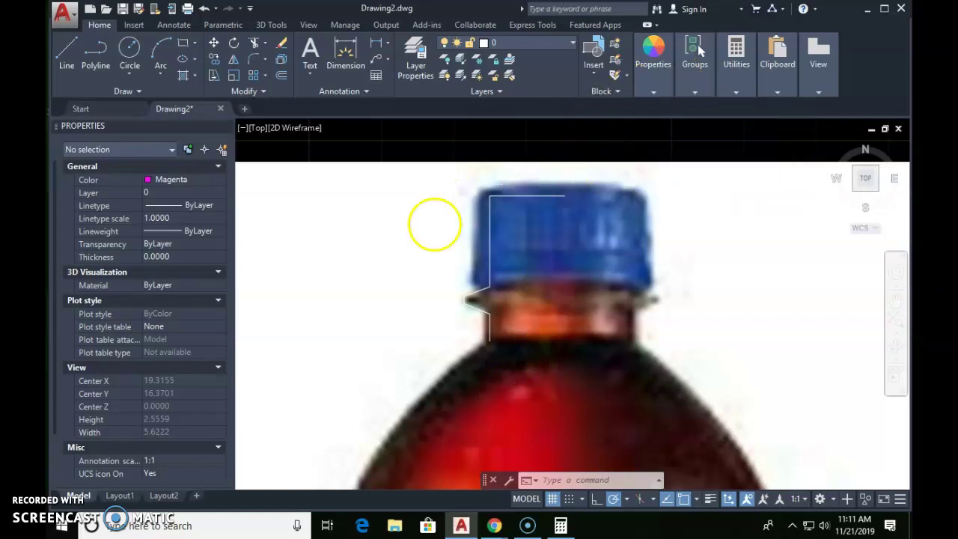
# Draw a three-point arc of about 1.92 radius from the neck line's lower end along the left shoulder to the blue label.
pyautogui.write('a')
pyautogui.press('Return')
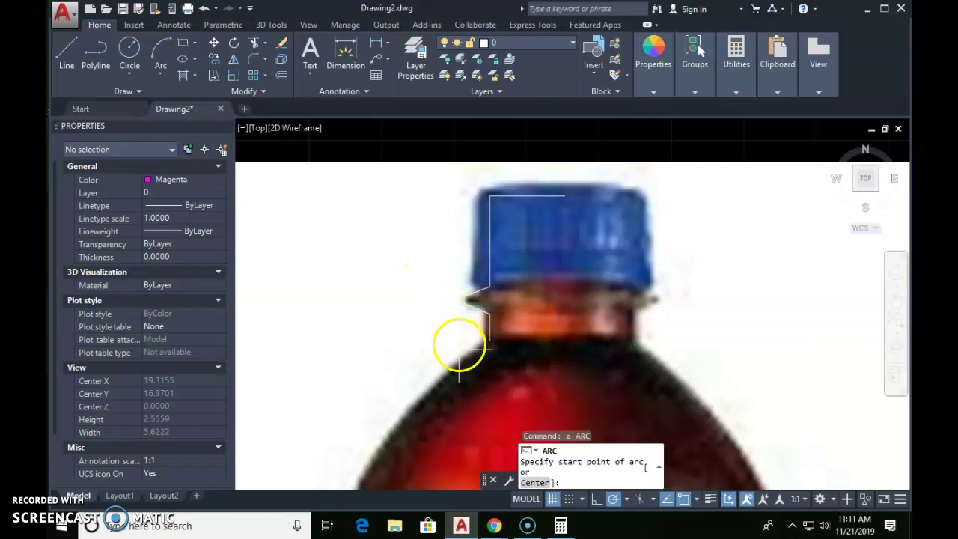
pyautogui.scroll(2, 484, 342)
pyautogui.scroll(3, 484, 342)
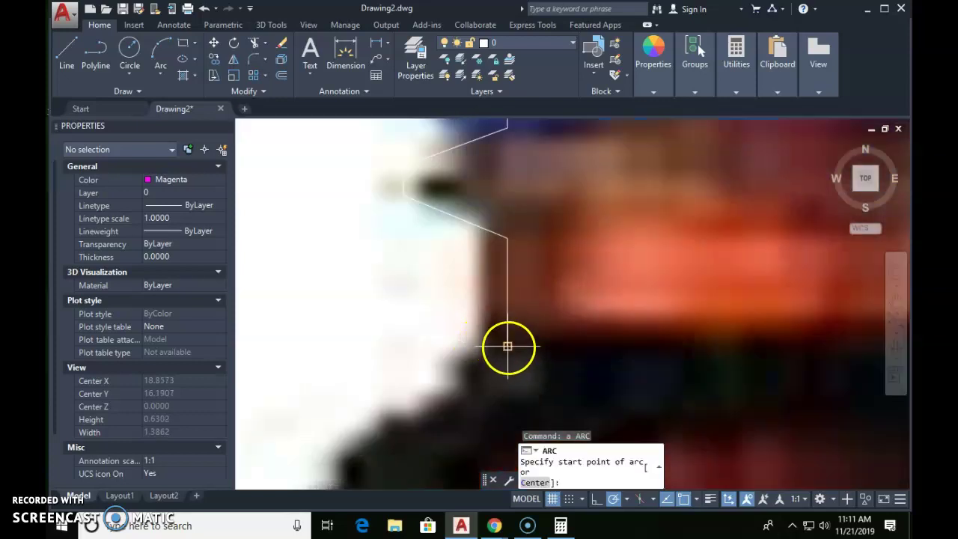
pyautogui.click(508, 346)
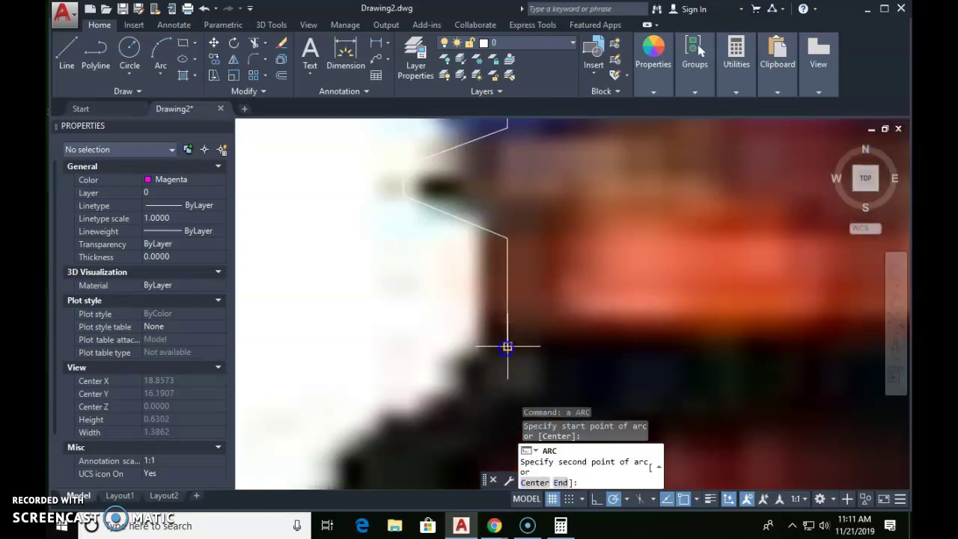
pyautogui.scroll(-4, 466, 381)
pyautogui.scroll(1, 479, 315)
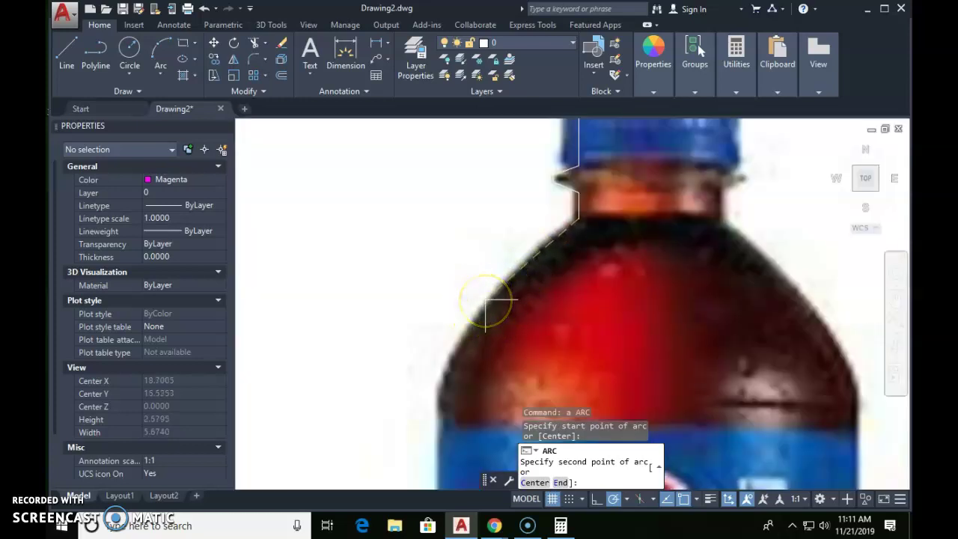
pyautogui.click(485, 300)
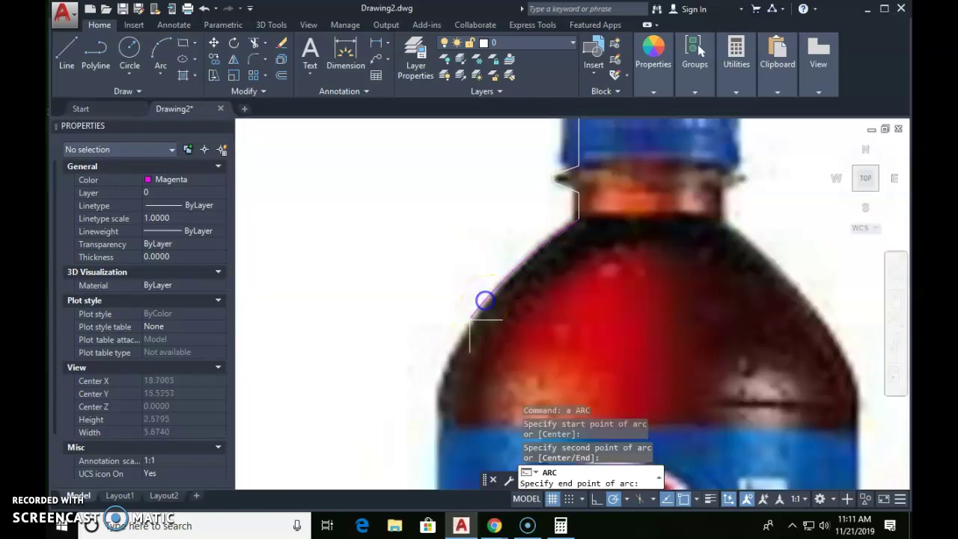
pyautogui.click(435, 421)
# Select the shoulder arc and stretch its midpoint toward the bottle's edge, giving a radius of about 2.23.
pyautogui.scroll(4, 518, 289)
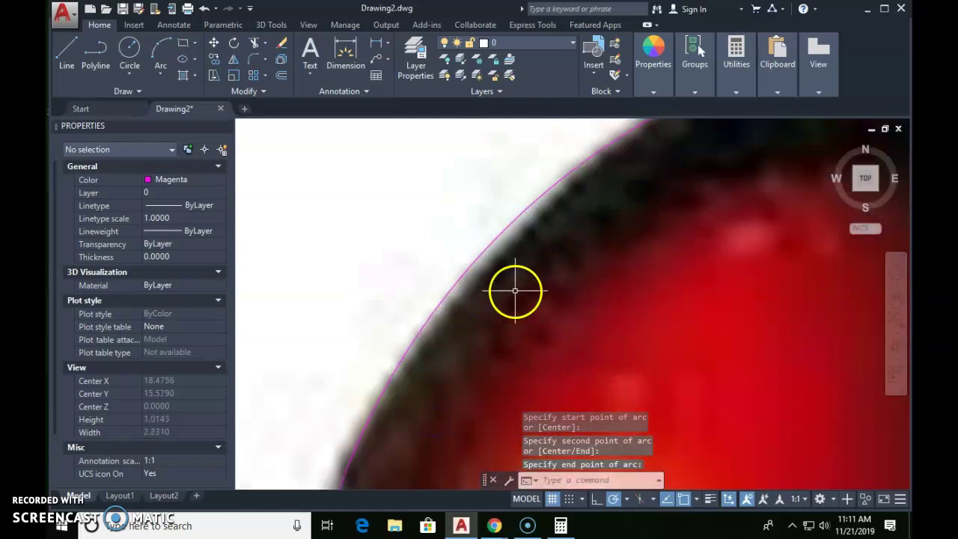
pyautogui.scroll(3, 529, 245)
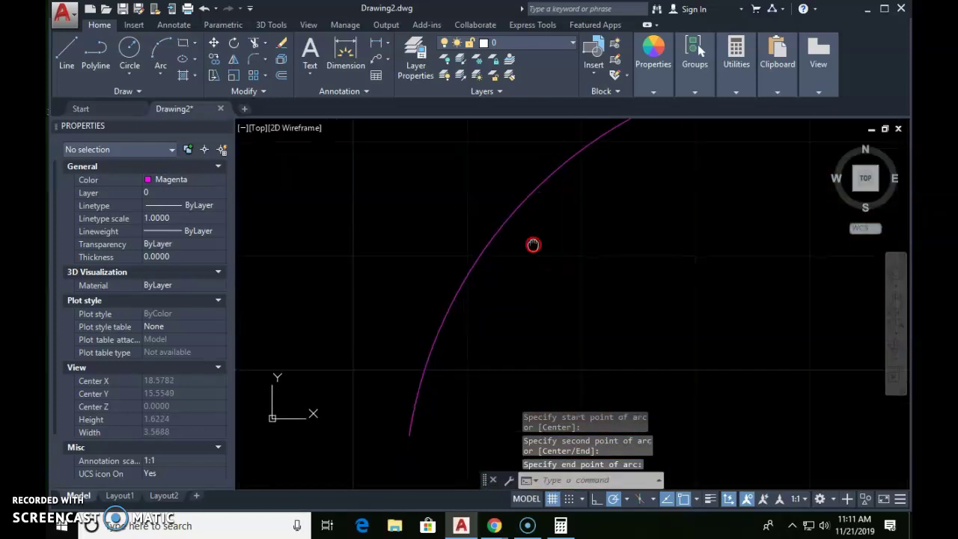
pyautogui.click(409, 429)
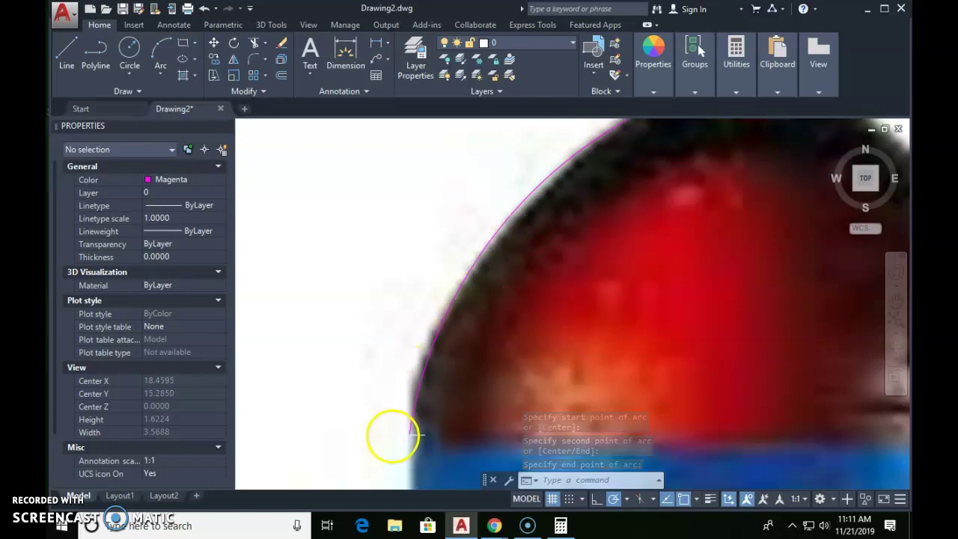
pyautogui.click(449, 332)
pyautogui.click(389, 289)
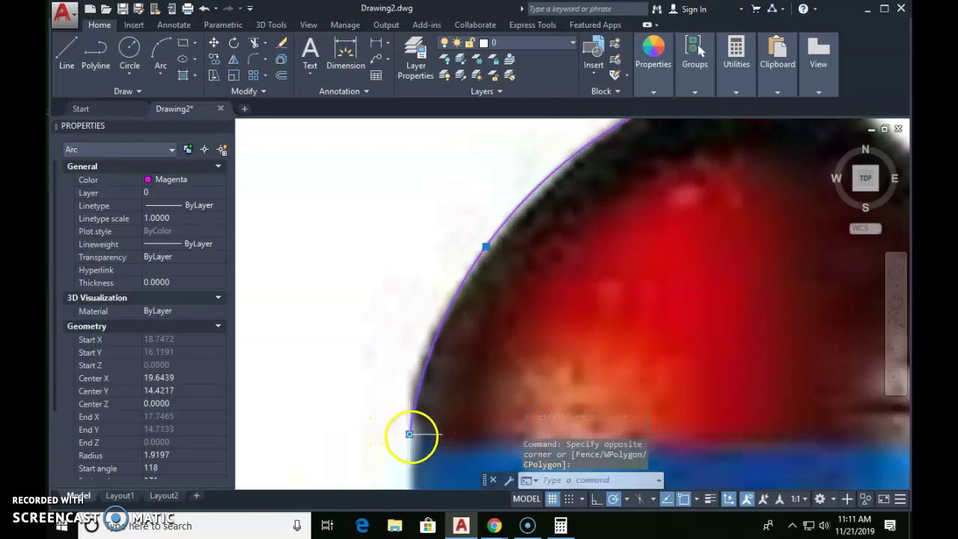
pyautogui.click(410, 434)
pyautogui.click(409, 434)
pyautogui.click(485, 246)
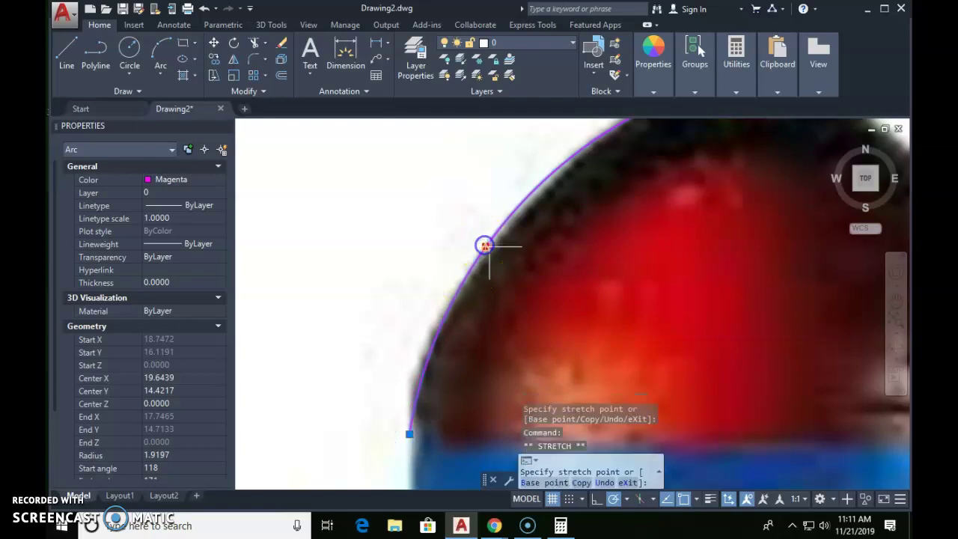
pyautogui.scroll(3, 493, 245)
pyautogui.click(493, 245)
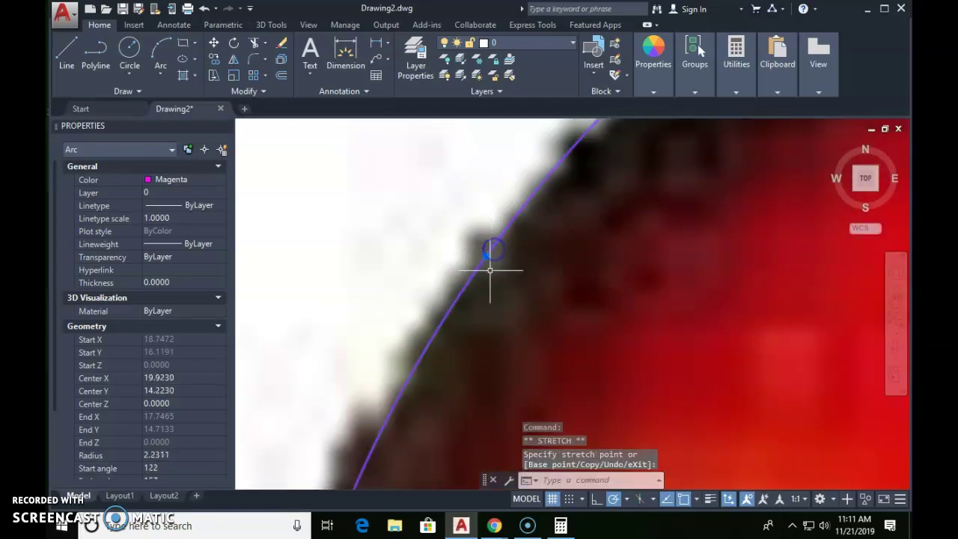
# Stretch the shoulder arc's lower endpoint upward to just above the blue label, giving a radius of about 2.89.
pyautogui.scroll(-3, 490, 292)
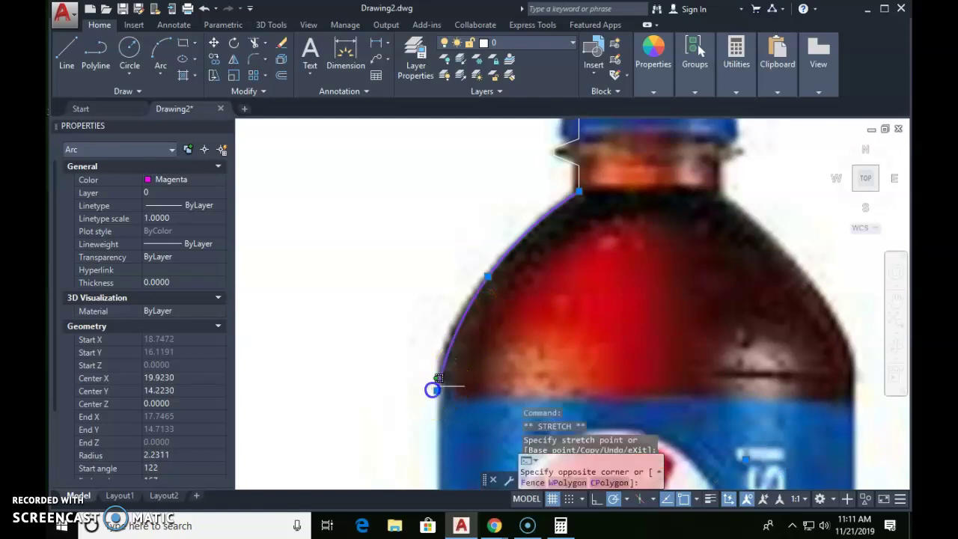
pyautogui.scroll(4, 434, 367)
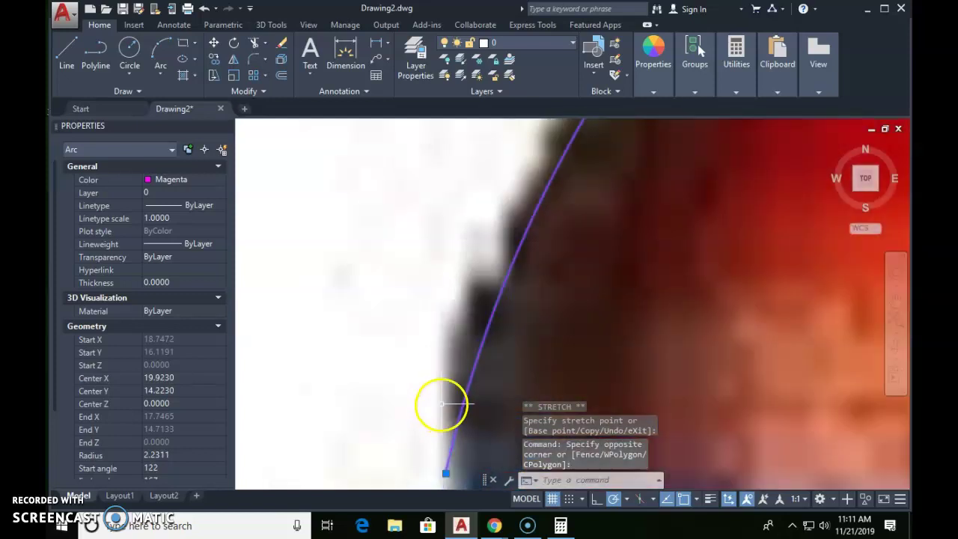
pyautogui.click(445, 348)
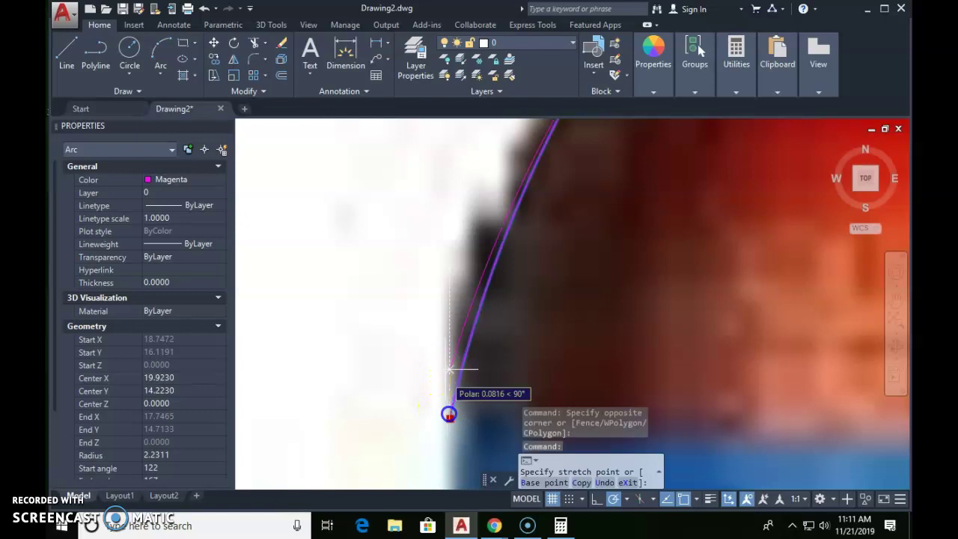
pyautogui.click(442, 317)
pyautogui.scroll(-2, 527, 296)
pyautogui.scroll(-2, 536, 288)
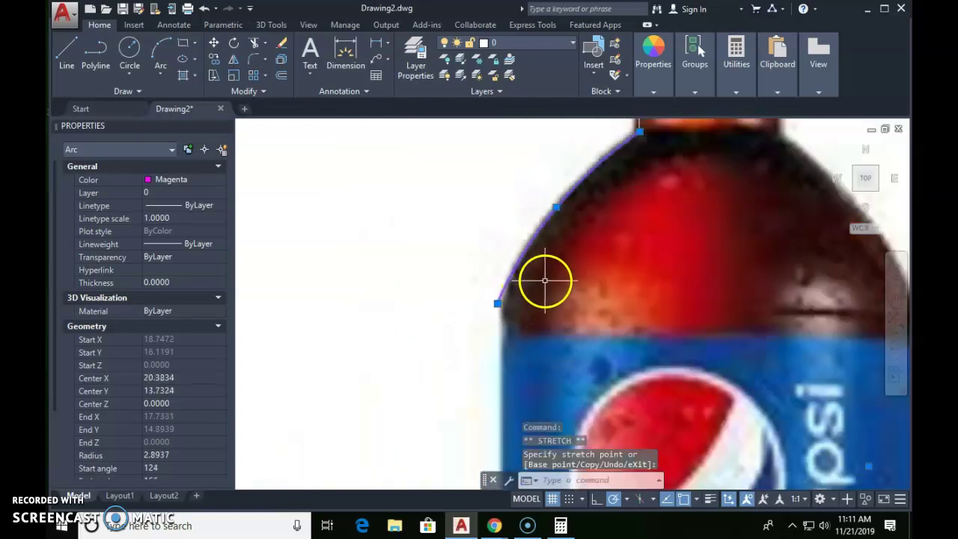
# Shift the shoulder arc's lower endpoint horizontally inward onto the bottle's edge, giving a radius of about 2.60, and check the fit.
pyautogui.scroll(5, 479, 297)
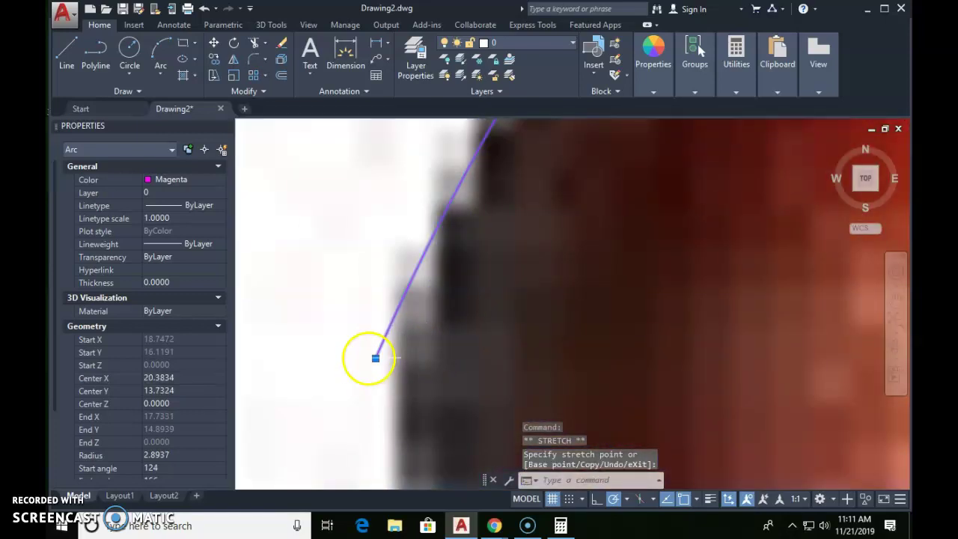
pyautogui.click(375, 358)
pyautogui.click(399, 359)
pyautogui.scroll(-3, 535, 317)
pyautogui.moveTo(534, 316); pyautogui.dragTo(531, 293, button='middle')
pyautogui.scroll(5, 509, 268)
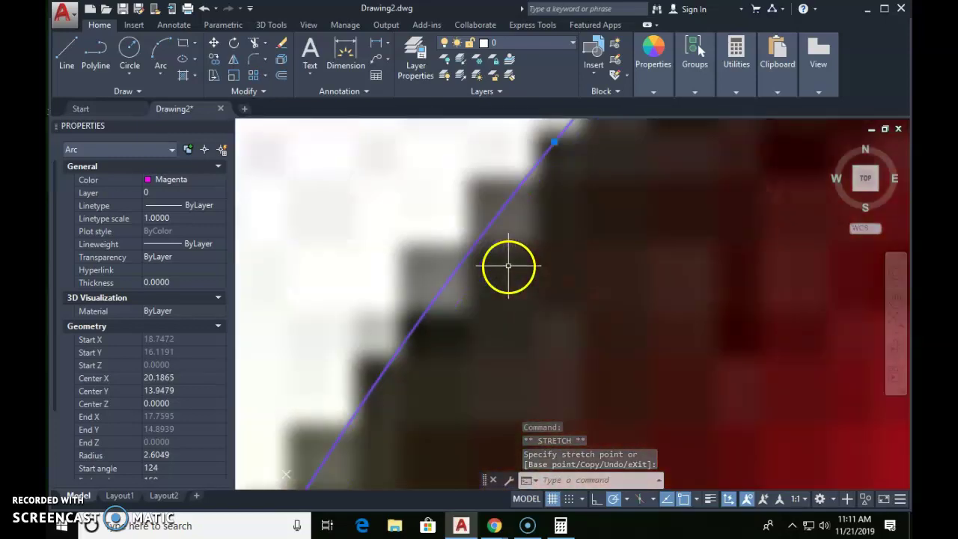
pyautogui.scroll(-5, 510, 263)
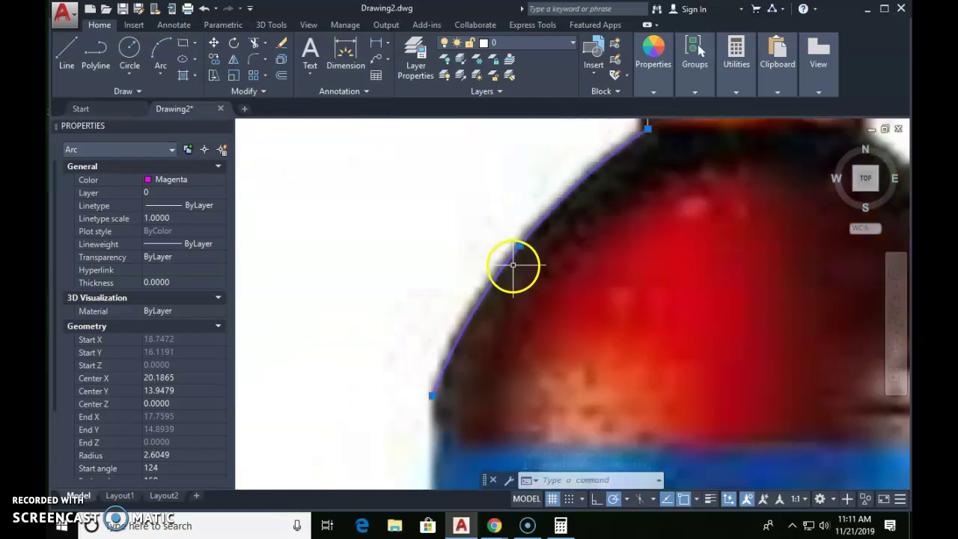
pyautogui.moveTo(571, 274); pyautogui.dragTo(585, 242, button='middle')
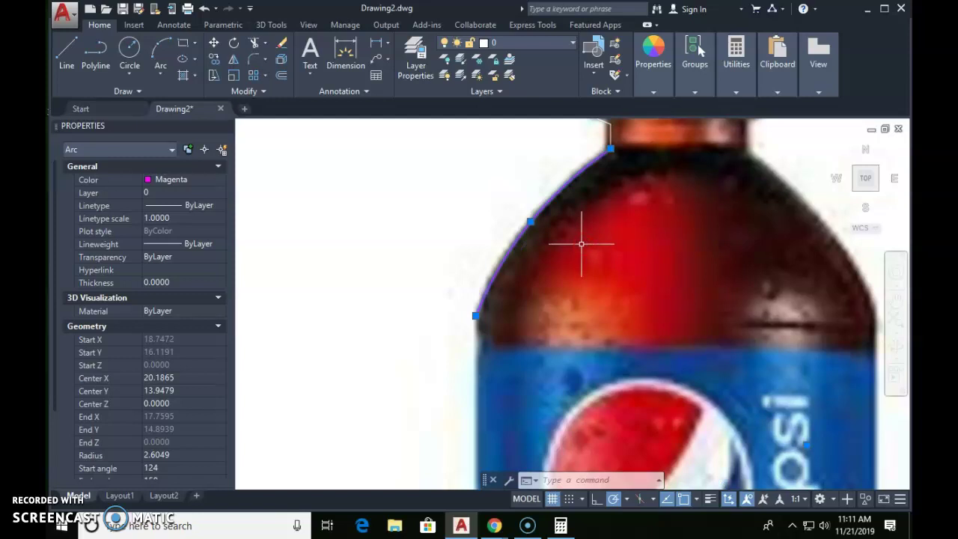
# Draw a vertical line from the shoulder arc's lower end down the bottle's left edge to just below the blue label.
pyautogui.write('l')
pyautogui.press('Return')
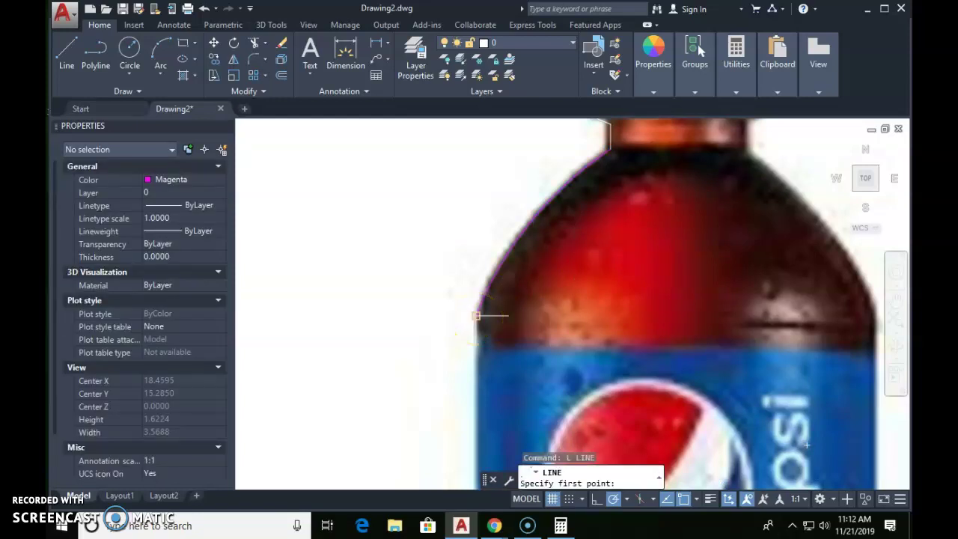
pyautogui.click(477, 316)
pyautogui.moveTo(475, 381); pyautogui.dragTo(485, 198, button='middle')
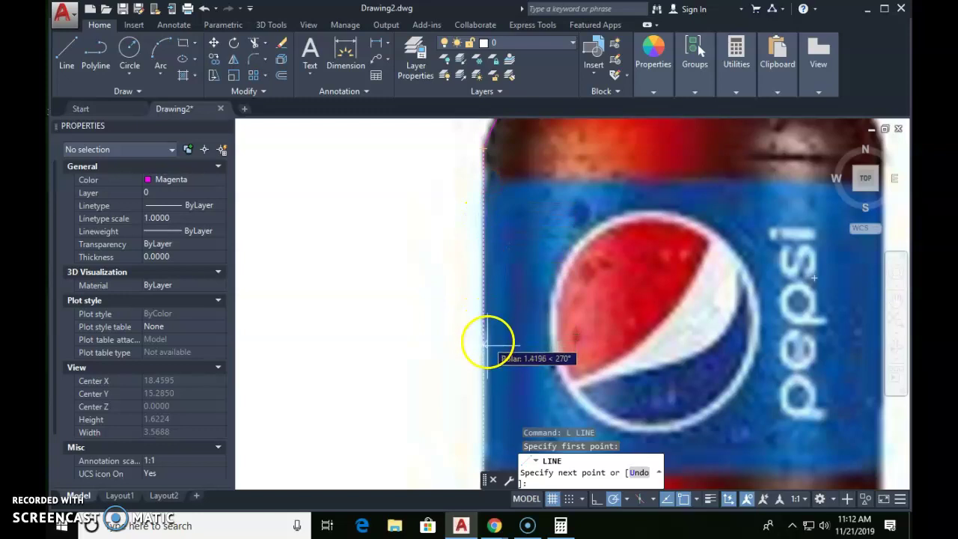
pyautogui.moveTo(479, 422); pyautogui.dragTo(501, 220, button='middle')
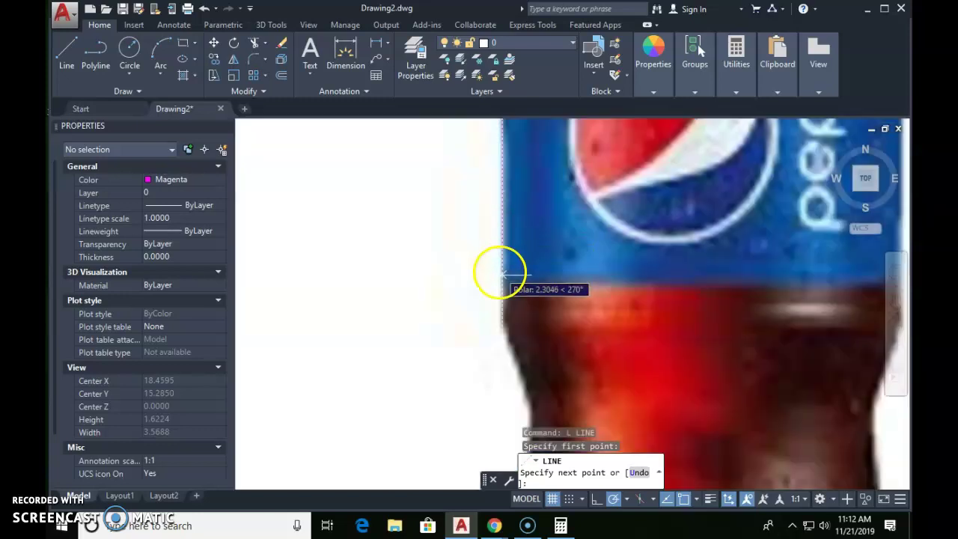
pyautogui.click(501, 321)
pyautogui.moveTo(554, 267); pyautogui.dragTo(520, 370, button='middle')
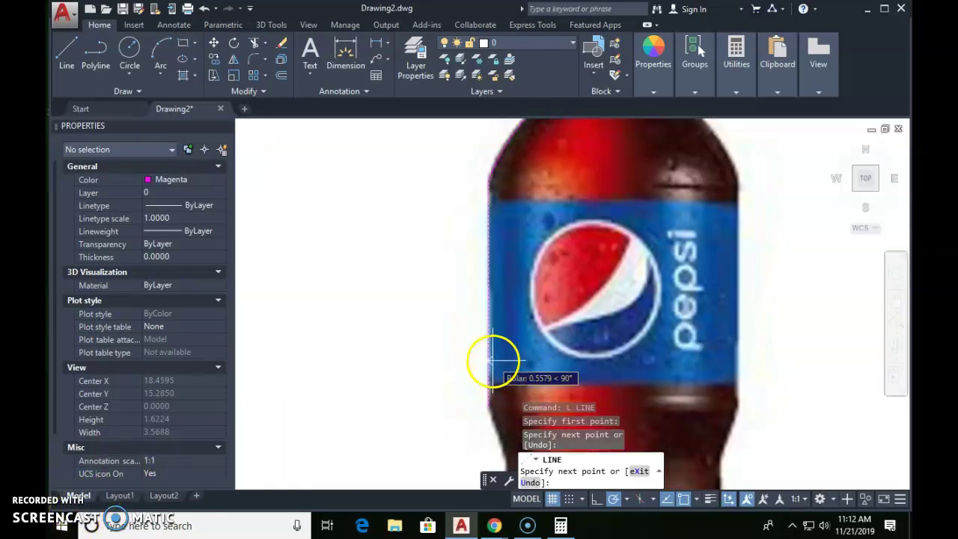
pyautogui.press('Escape')
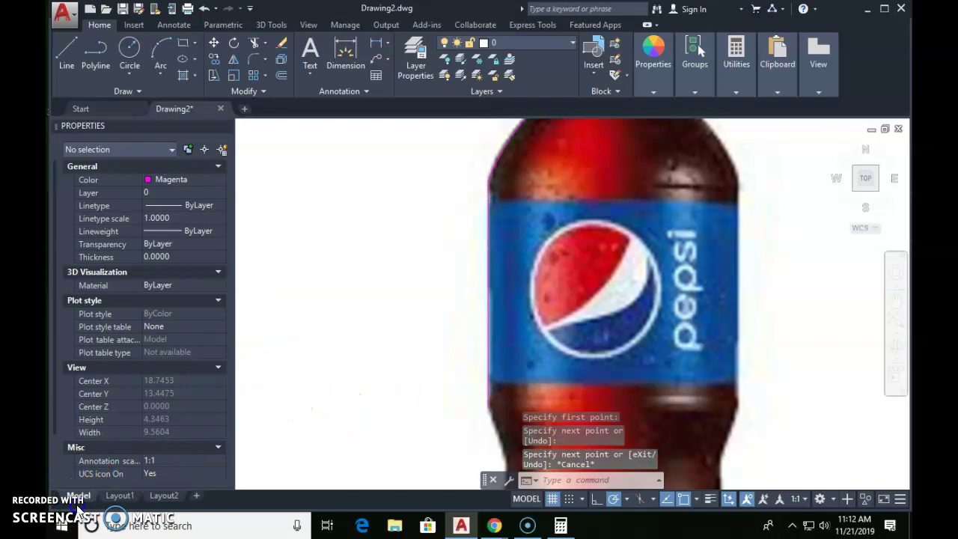
# Draw a line from the vertical label line's lower end along the bottle's inward taper below the blue label.
pyautogui.scroll(2, 506, 319)
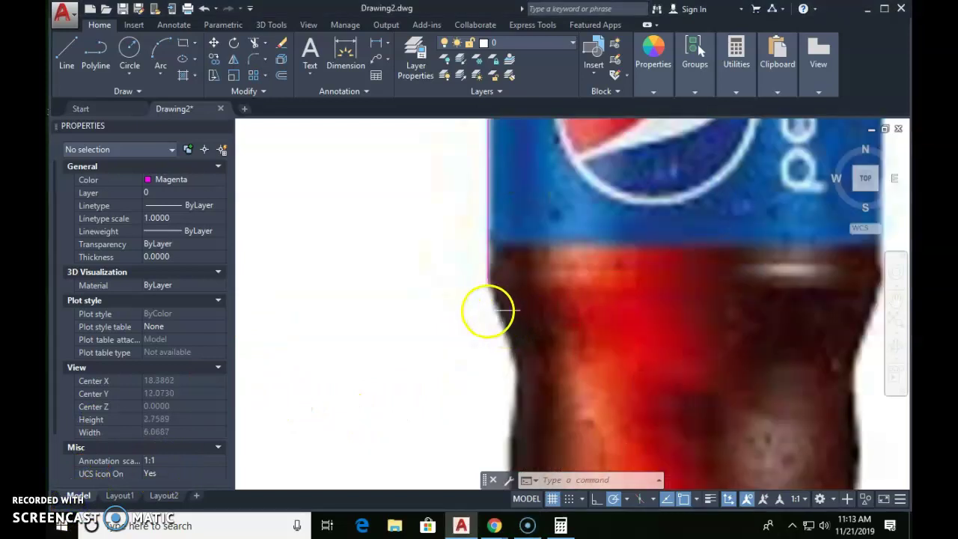
pyautogui.moveTo(544, 334); pyautogui.dragTo(528, 305, button='middle')
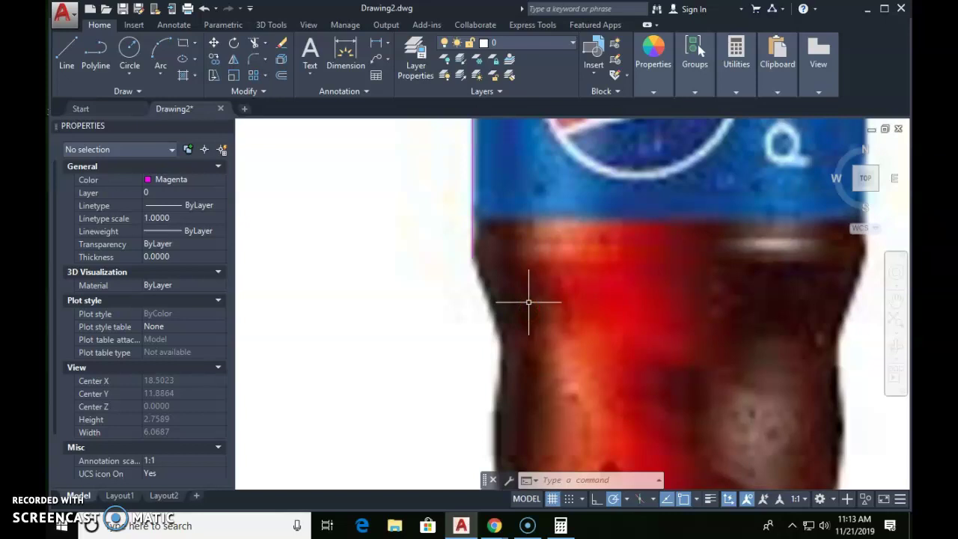
pyautogui.write('l')
pyautogui.press('Return')
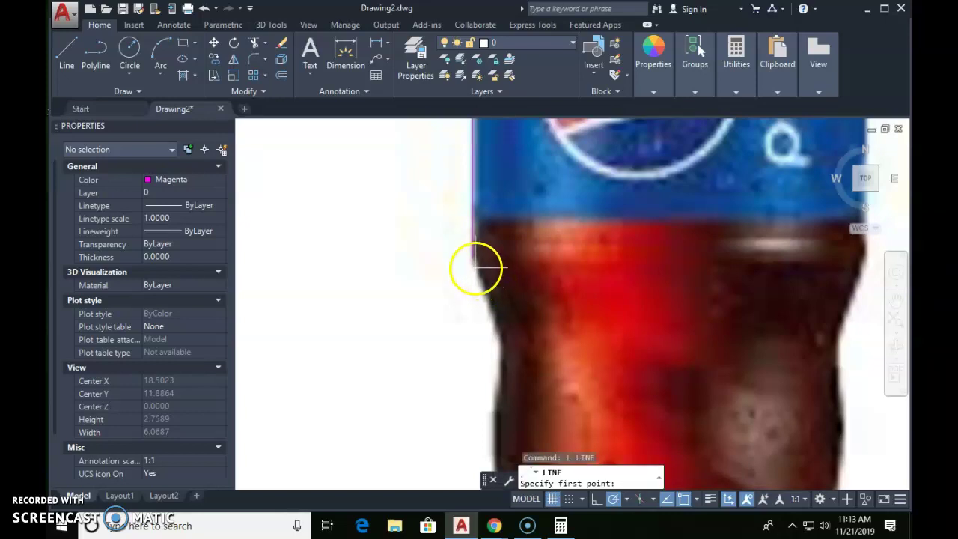